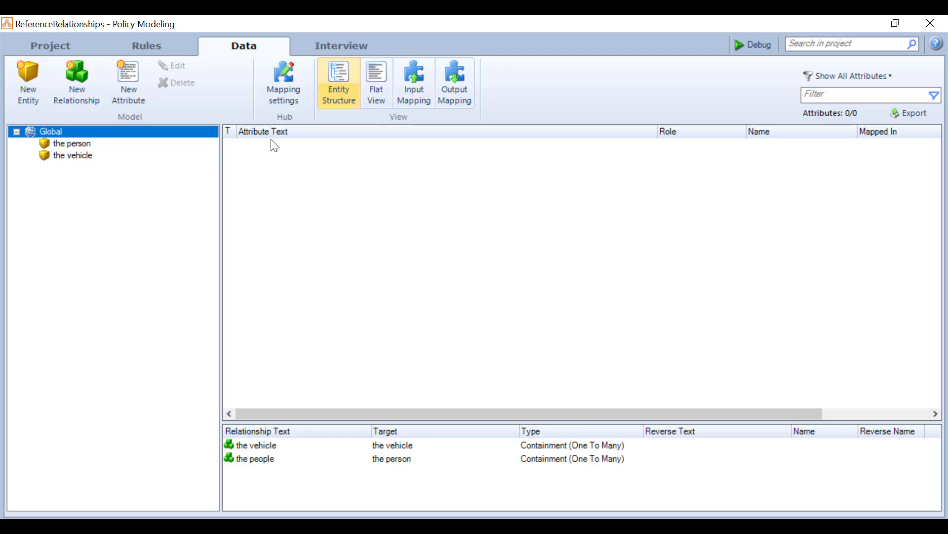
Step: Create a relationship with the text "the person's choice of vehicle" from the person to the vehicle
{"action": "left_click", "coordinate": [72, 75]}
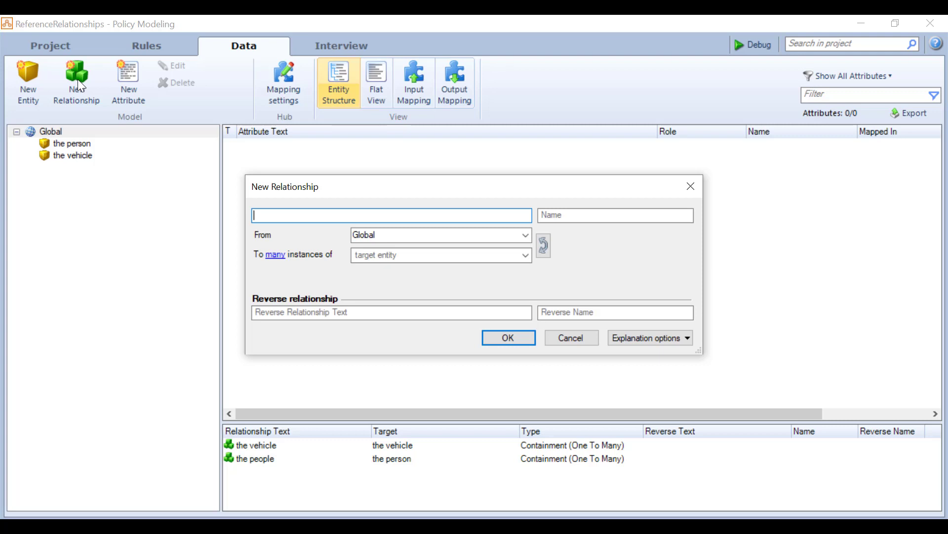
{"action": "type", "text": "the person's choice of vehicle"}
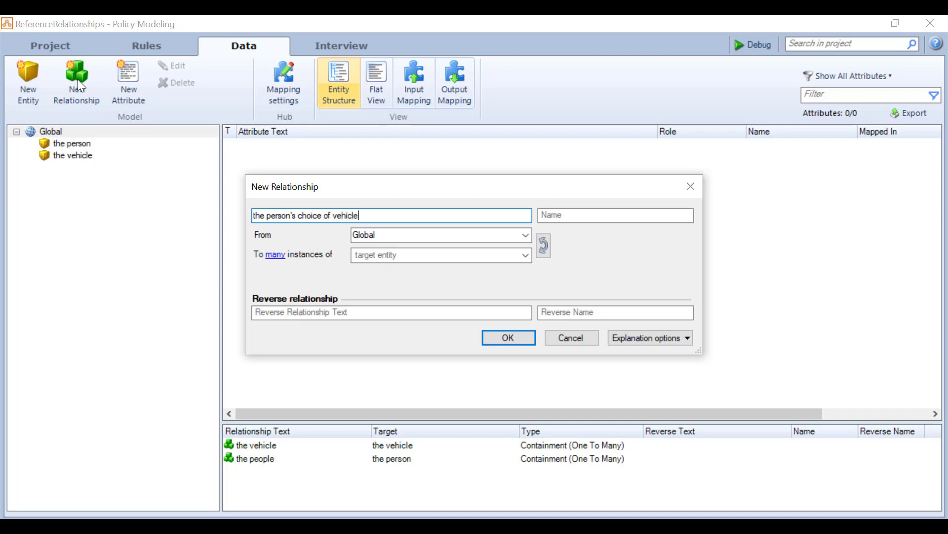
{"action": "key", "text": "Tab"}
{"action": "key", "text": "Tab"}
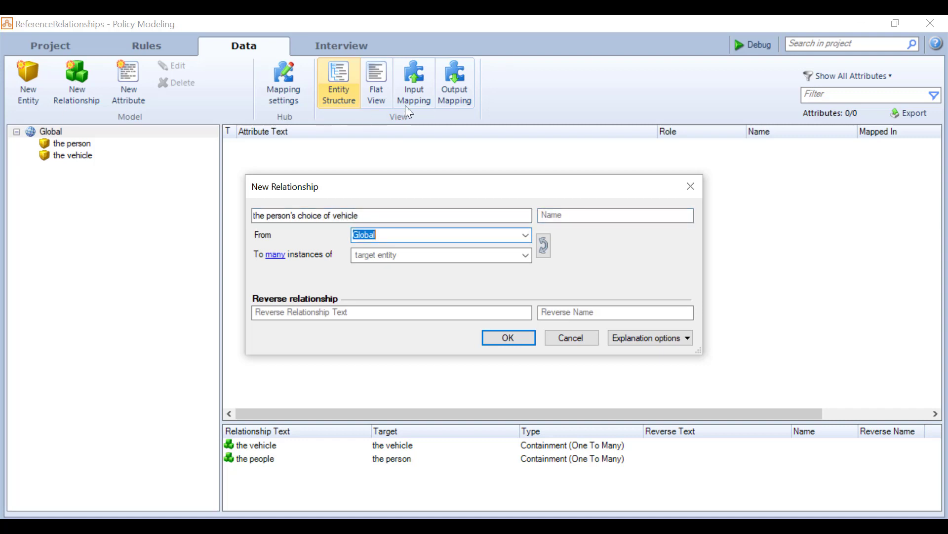
{"action": "left_click", "coordinate": [527, 236]}
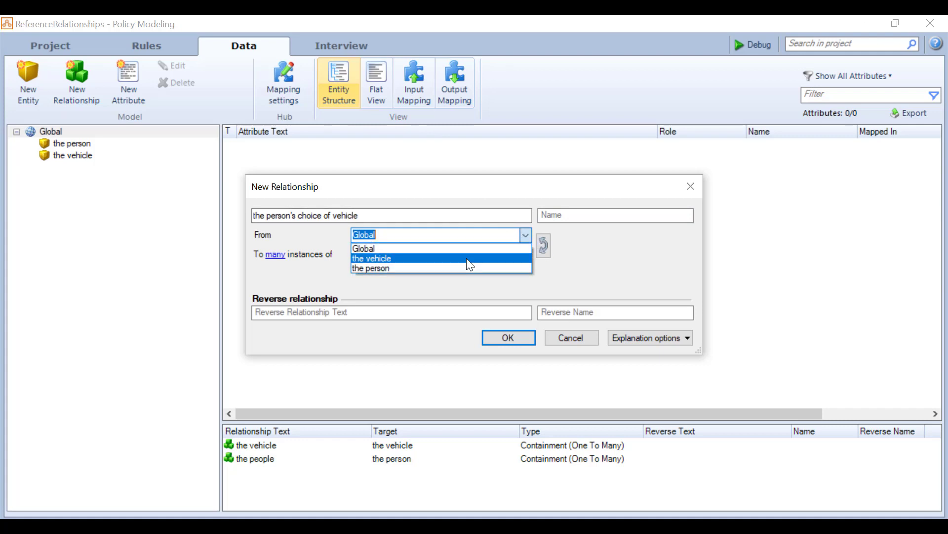
{"action": "left_click", "coordinate": [452, 268]}
{"action": "left_click", "coordinate": [526, 255]}
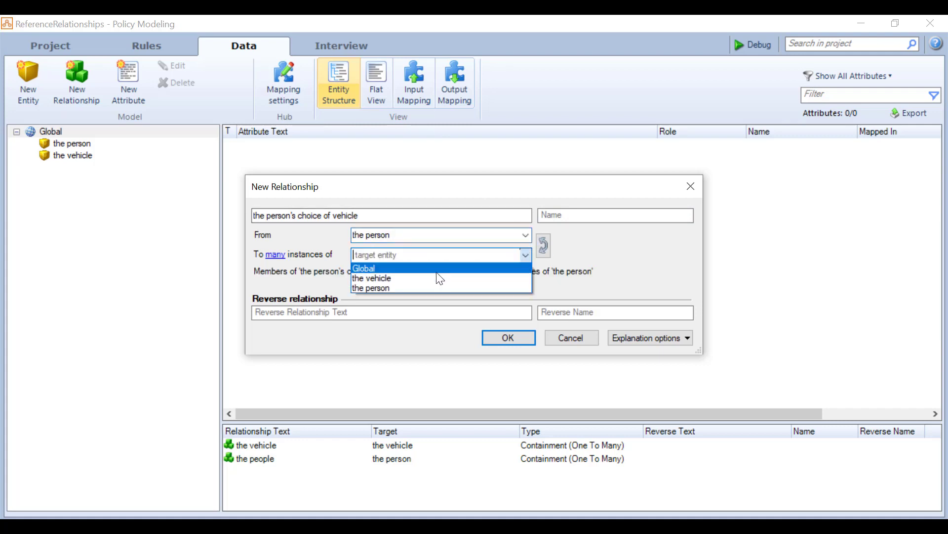
{"action": "left_click", "coordinate": [412, 273]}
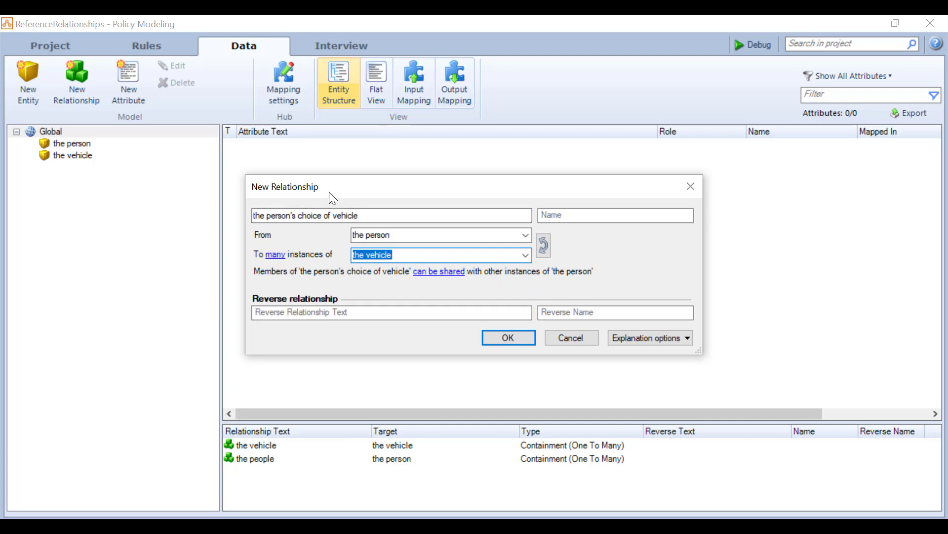
Step: Limit the new relationship to one vehicle instance, keep it shareable with other instances of the person, and save it
{"action": "left_click", "coordinate": [276, 255]}
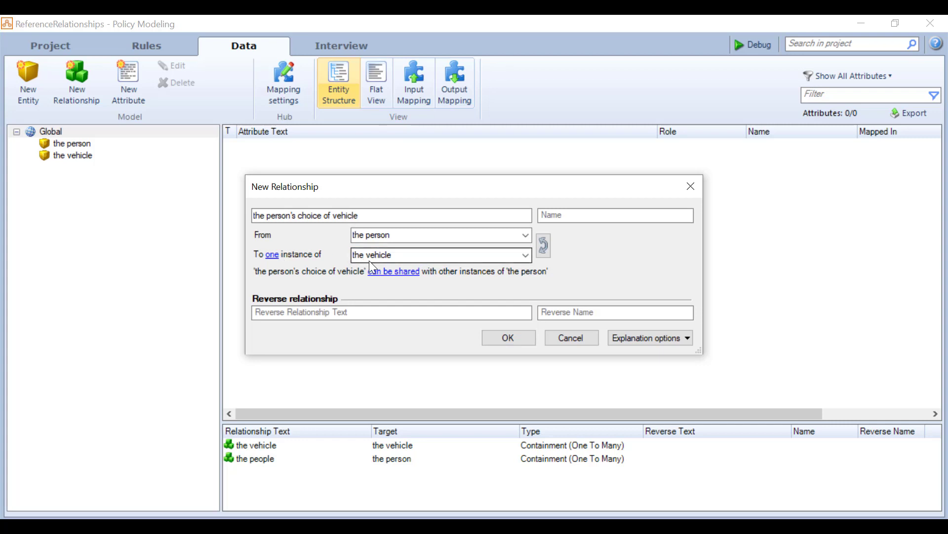
{"action": "left_click", "coordinate": [392, 273]}
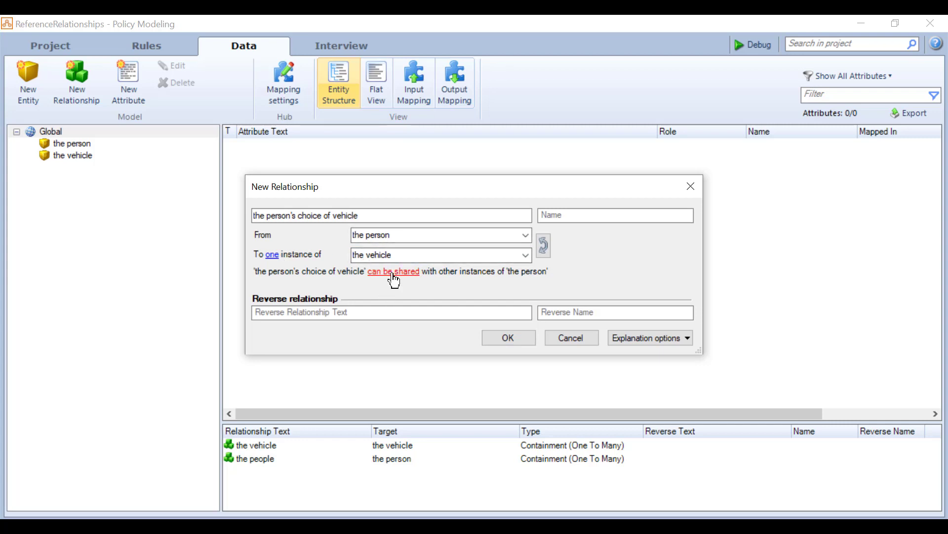
{"action": "left_click", "coordinate": [395, 273]}
{"action": "left_click", "coordinate": [511, 339]}
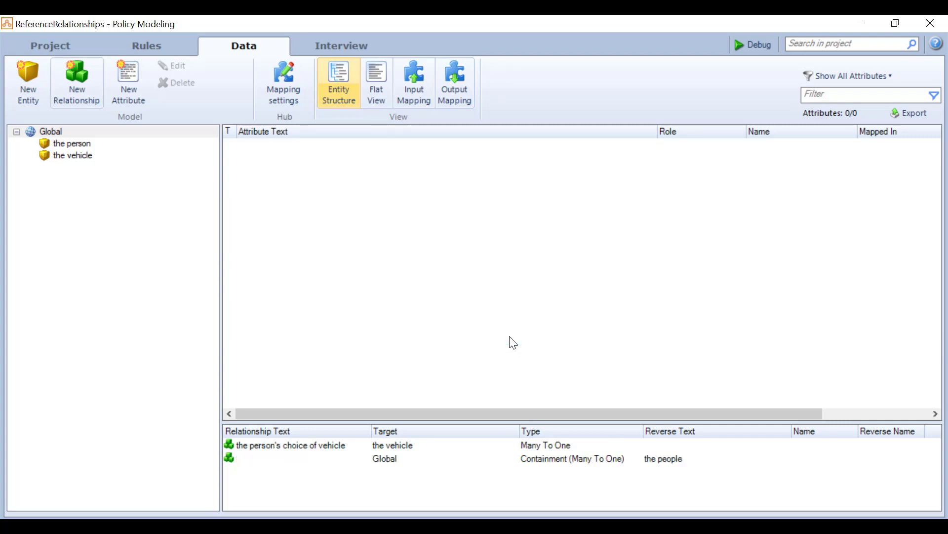
Step: Launch the project in the debugger and open its session data
{"action": "left_click", "coordinate": [755, 45]}
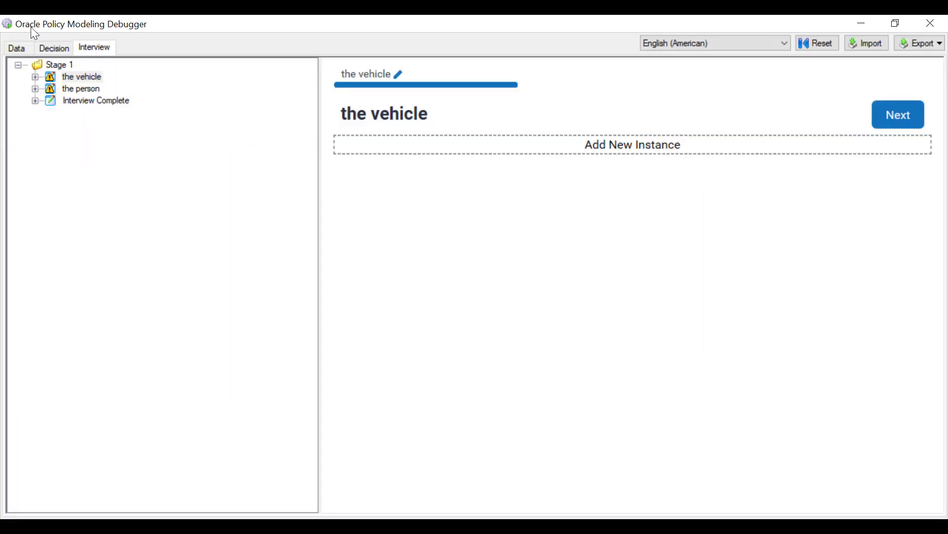
{"action": "left_click", "coordinate": [14, 51]}
Step: Add two instances of the person and two instances of the vehicle to the session data
{"action": "left_click", "coordinate": [63, 76]}
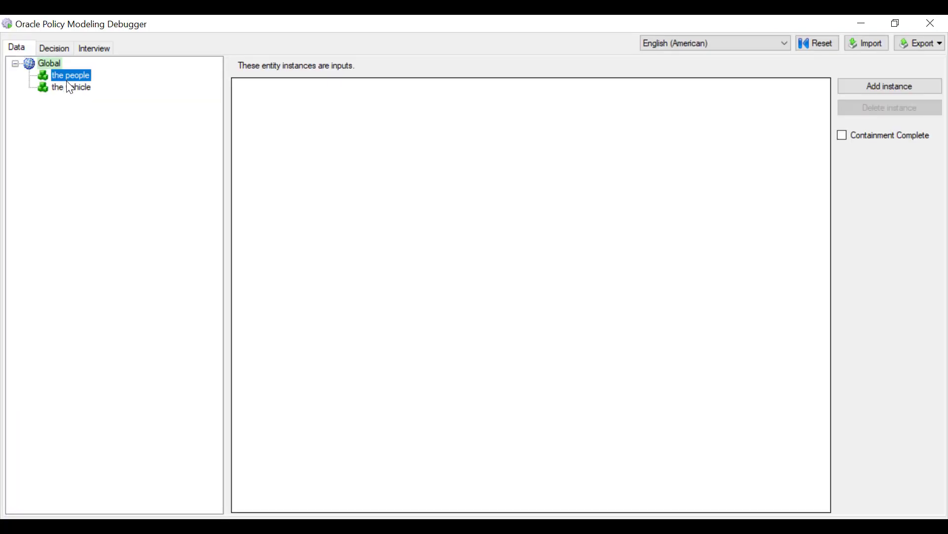
{"action": "left_click", "coordinate": [907, 85]}
{"action": "left_click", "coordinate": [908, 86]}
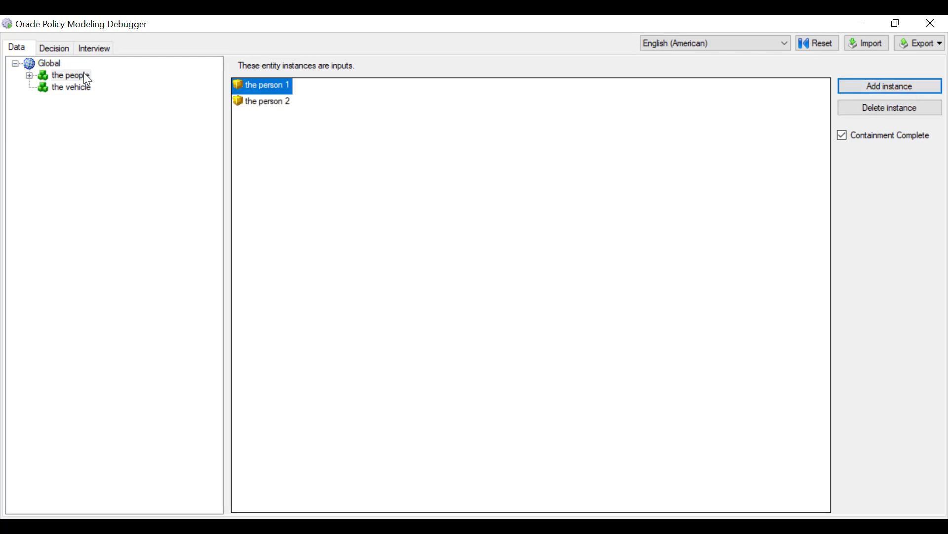
{"action": "left_click", "coordinate": [64, 87]}
{"action": "left_click", "coordinate": [895, 86]}
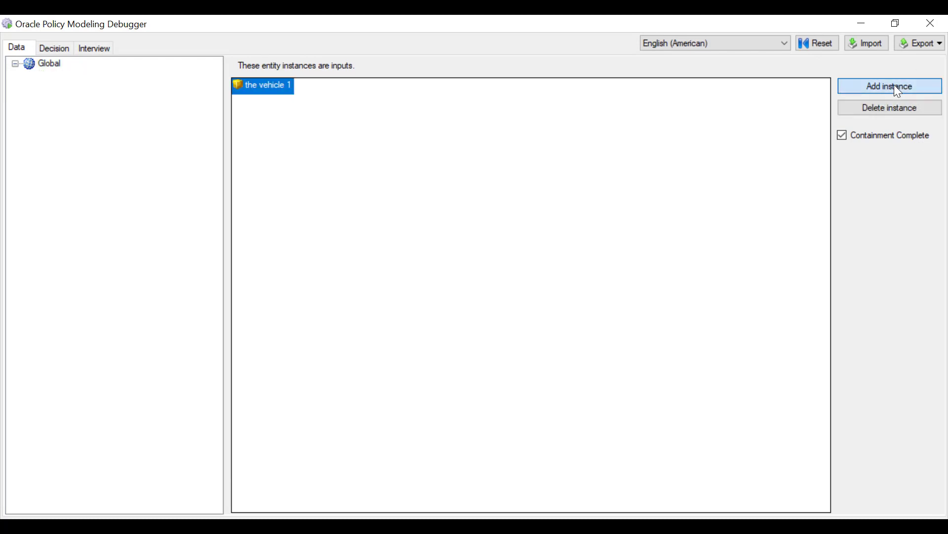
{"action": "left_click", "coordinate": [894, 86]}
{"action": "left_click", "coordinate": [29, 88]}
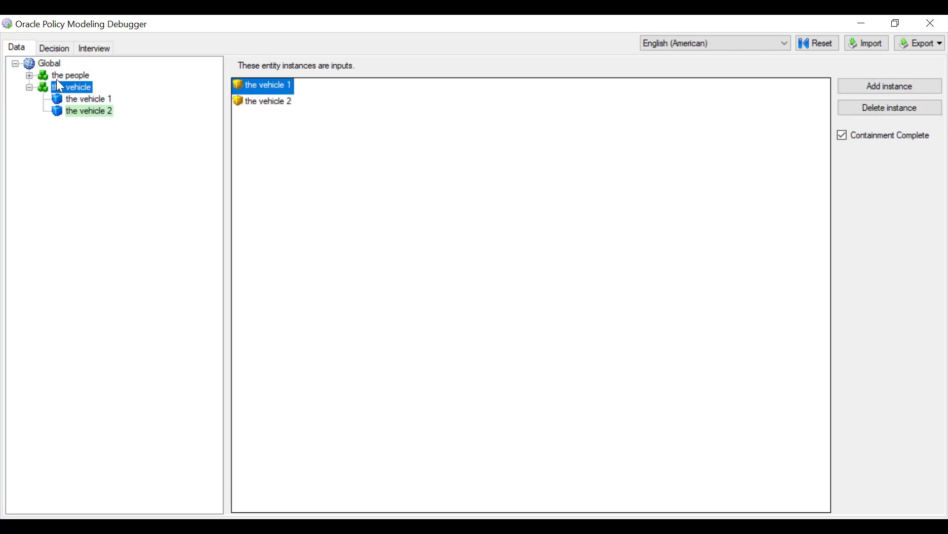
Step: Inspect the target instances offered for the first person's choice of vehicle without setting a value
{"action": "left_click", "coordinate": [55, 77]}
{"action": "left_click", "coordinate": [29, 76]}
{"action": "left_click", "coordinate": [86, 89]}
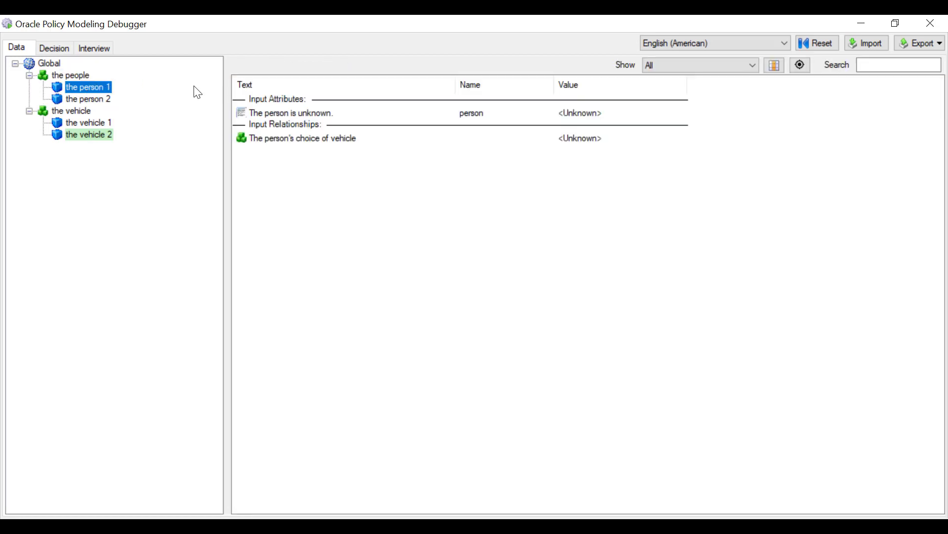
{"action": "double_click", "coordinate": [296, 144]}
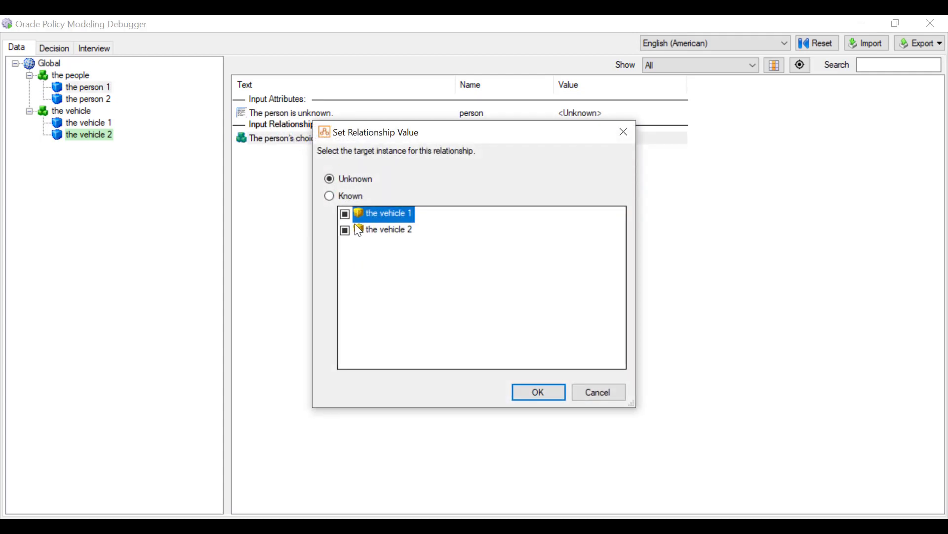
{"action": "left_click", "coordinate": [597, 398]}
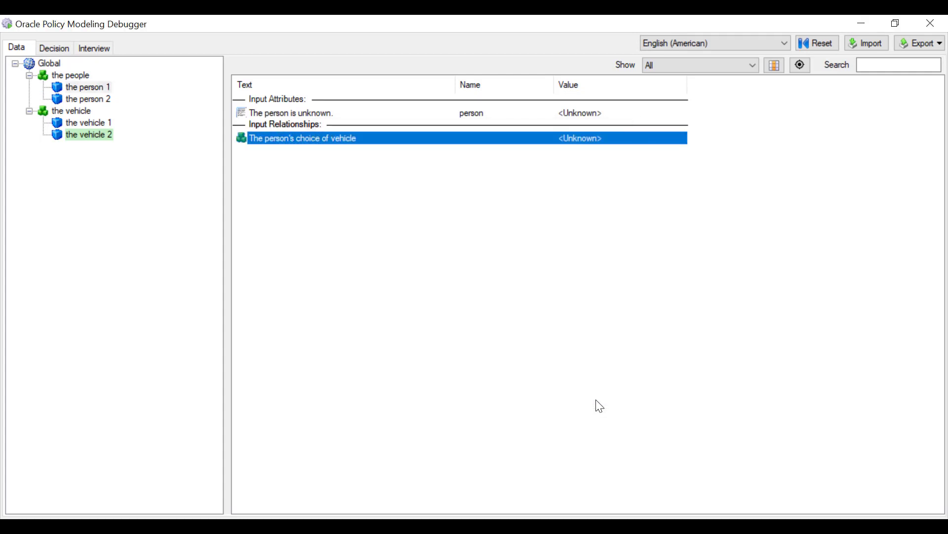
Step: Import the saved test data into the debug session and expand the people and vehicle instances
{"action": "left_click", "coordinate": [875, 46]}
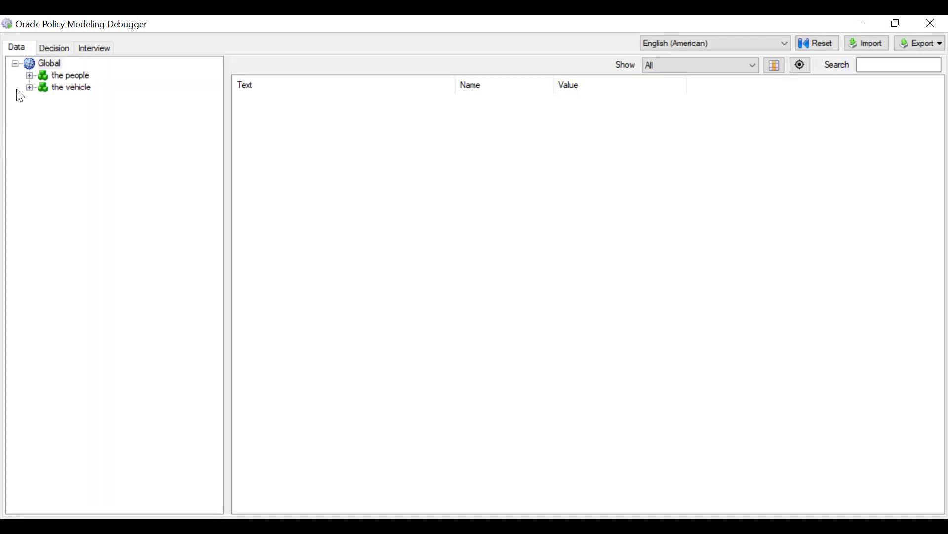
{"action": "left_click", "coordinate": [30, 76]}
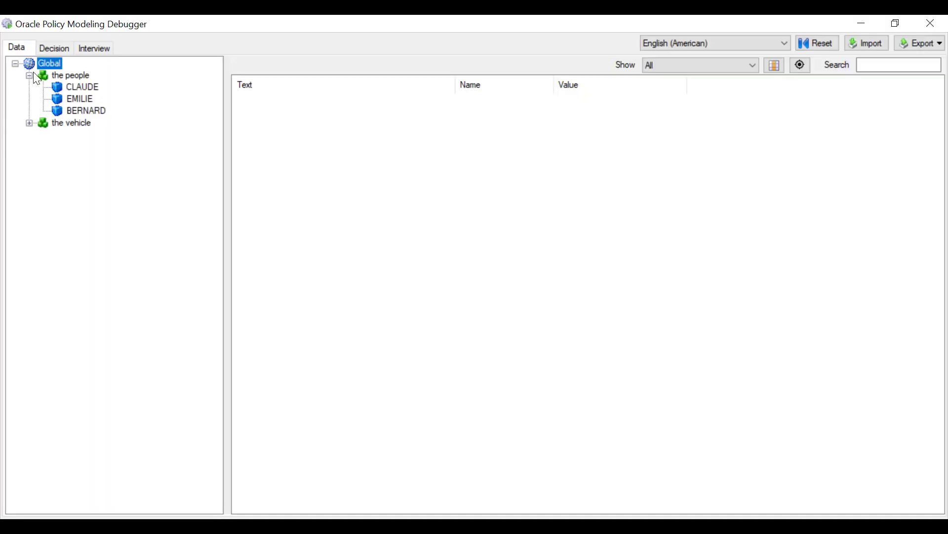
{"action": "left_click", "coordinate": [29, 123]}
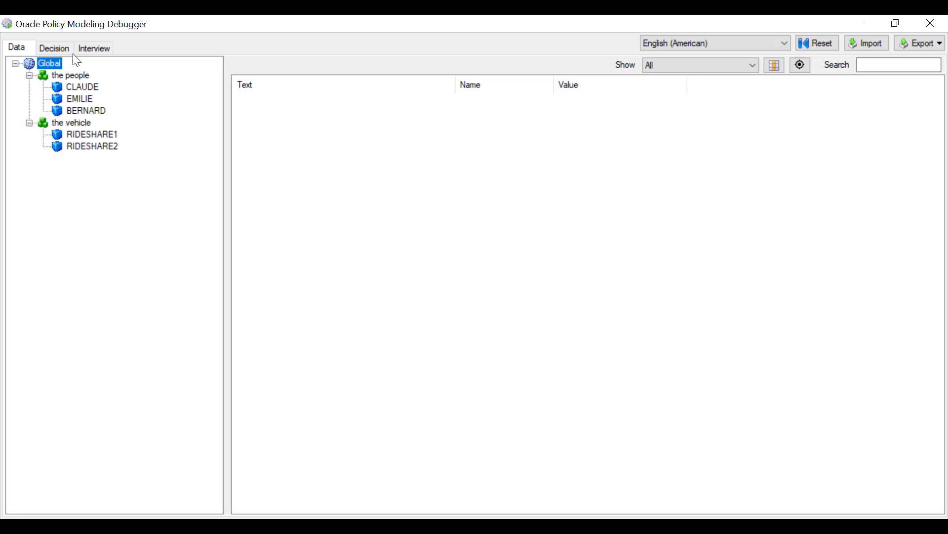
Step: Set the first imported person's choice of vehicle to the known instance RIDESHARE1
{"action": "left_click", "coordinate": [82, 88]}
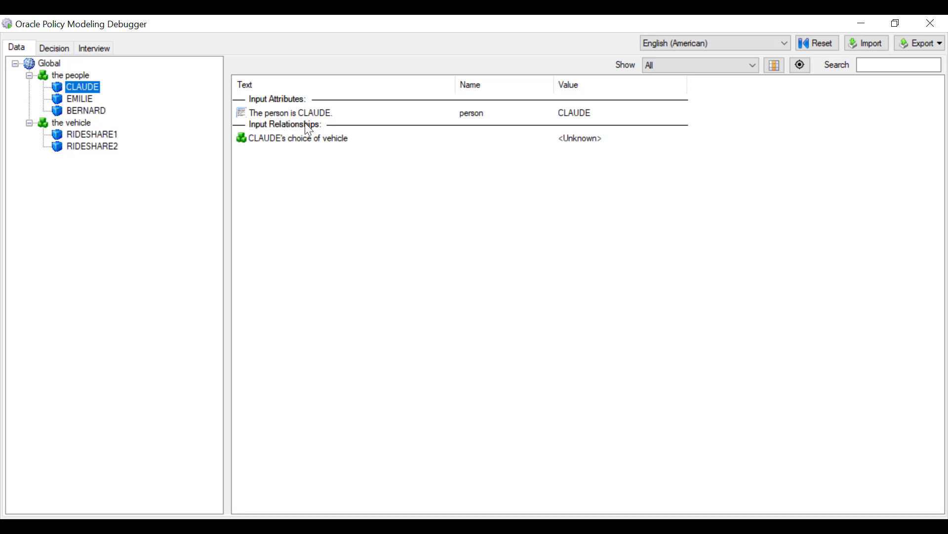
{"action": "double_click", "coordinate": [317, 143]}
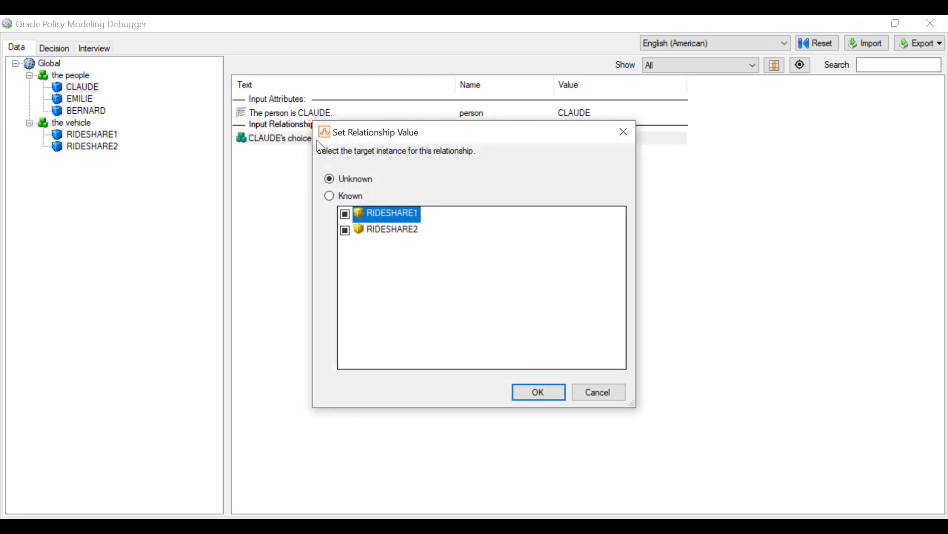
{"action": "left_click", "coordinate": [344, 196]}
{"action": "left_click", "coordinate": [540, 392]}
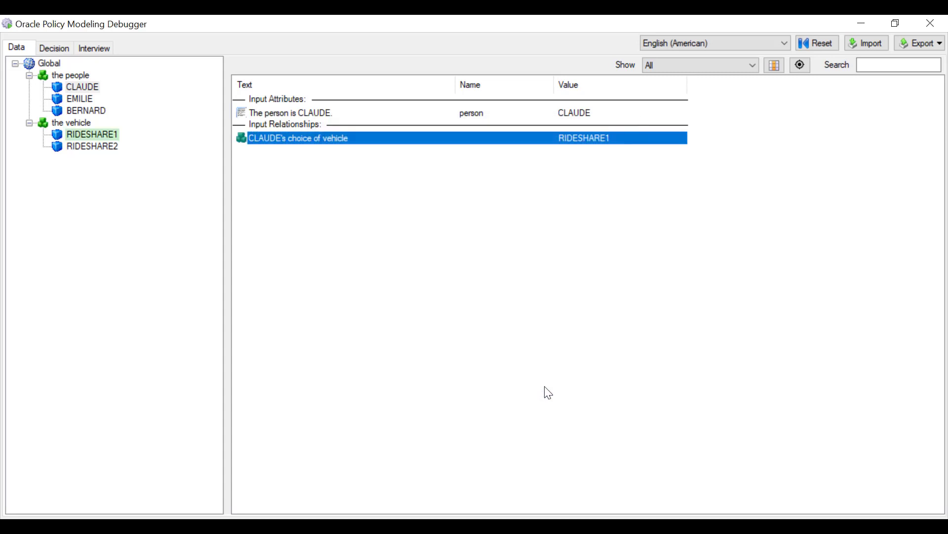
Step: Set the second imported person's choice of vehicle to the known instance RIDESHARE2
{"action": "left_click", "coordinate": [87, 96]}
{"action": "double_click", "coordinate": [321, 137]}
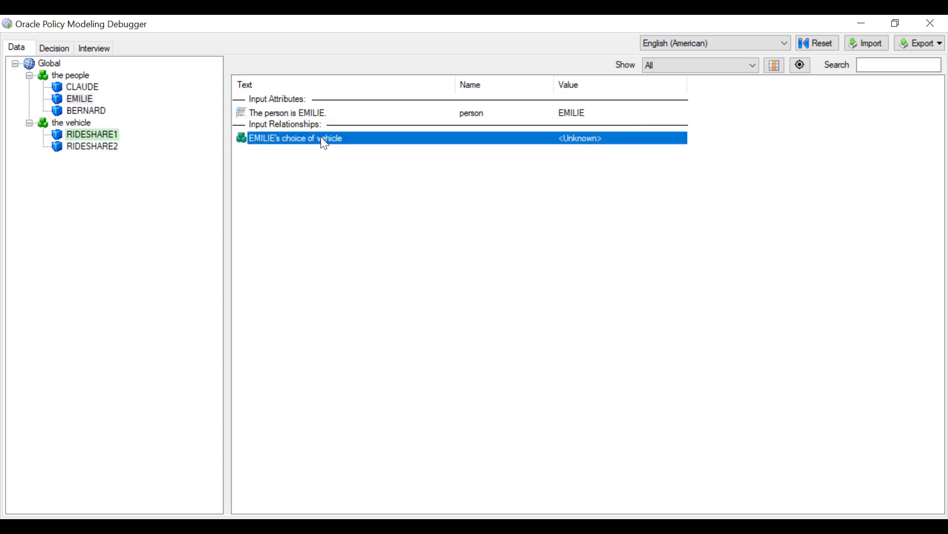
{"action": "left_click", "coordinate": [348, 197]}
{"action": "left_click", "coordinate": [358, 232]}
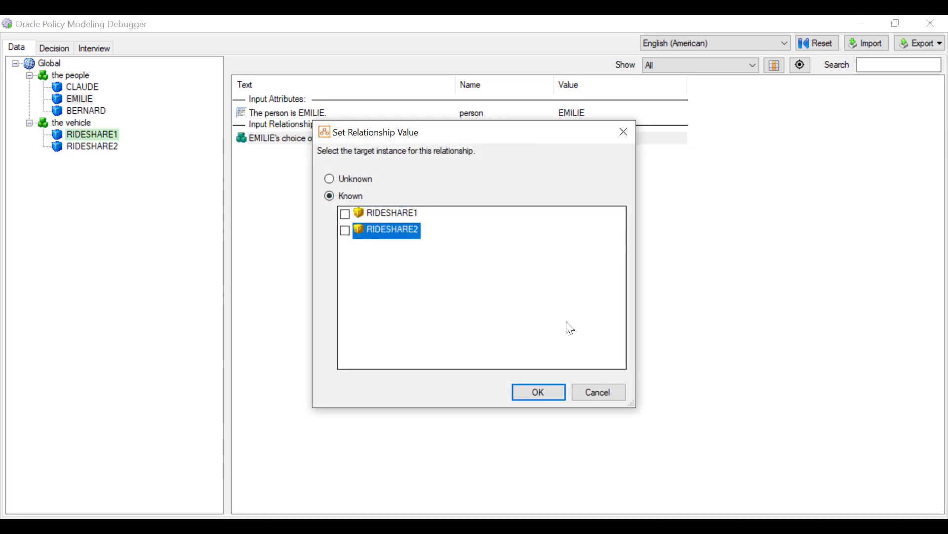
{"action": "left_click", "coordinate": [344, 231]}
{"action": "left_click", "coordinate": [540, 392]}
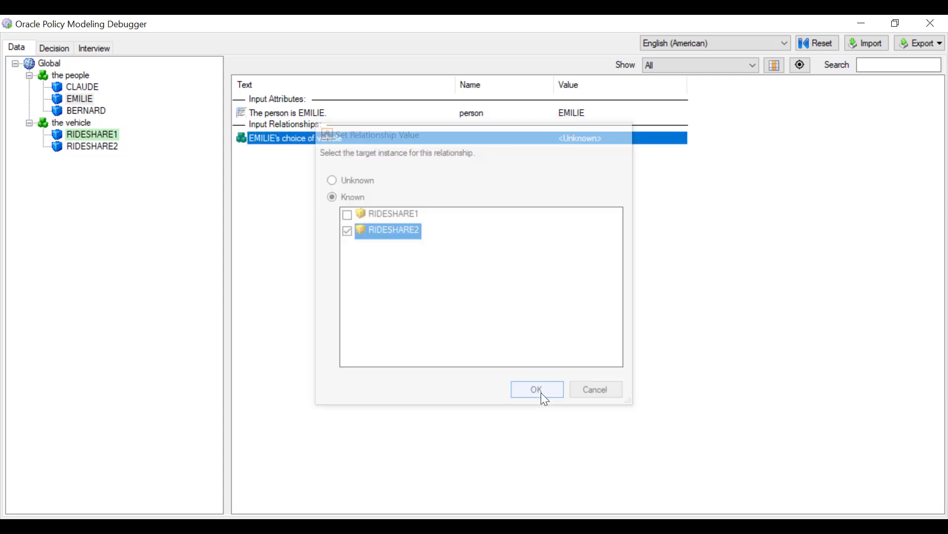
Step: Set the third imported person's choice of vehicle to RIDESHARE2 and view the data of the RIDESHARE1 instance
{"action": "left_click", "coordinate": [84, 111]}
{"action": "double_click", "coordinate": [342, 135]}
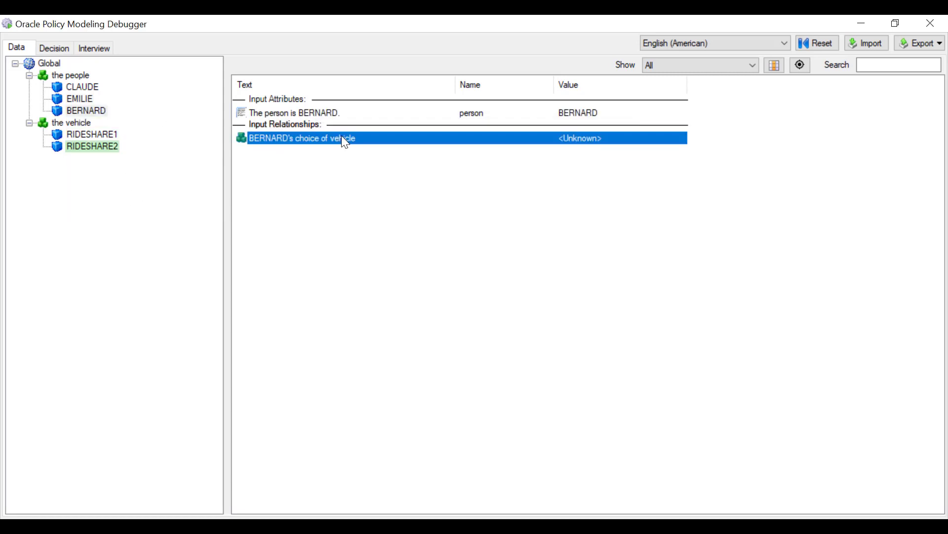
{"action": "left_click", "coordinate": [347, 230]}
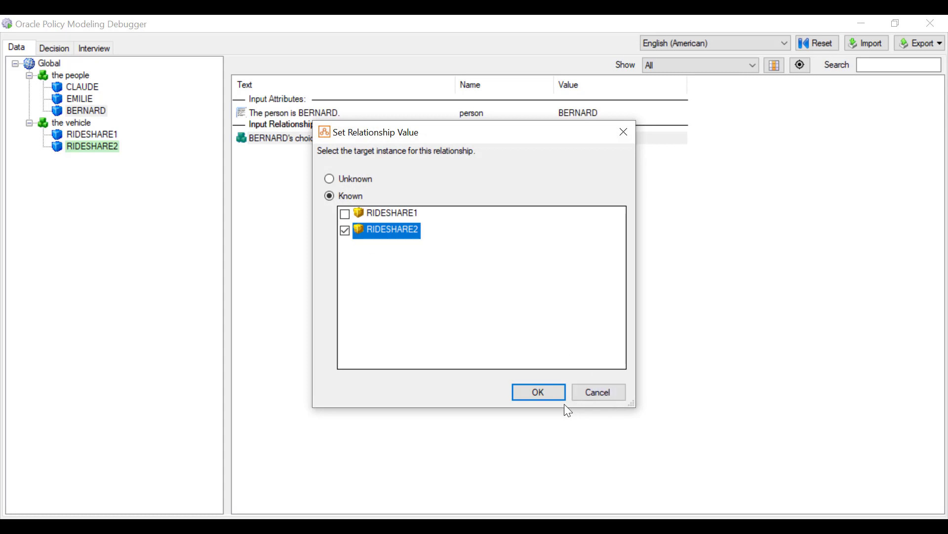
{"action": "left_click", "coordinate": [552, 393]}
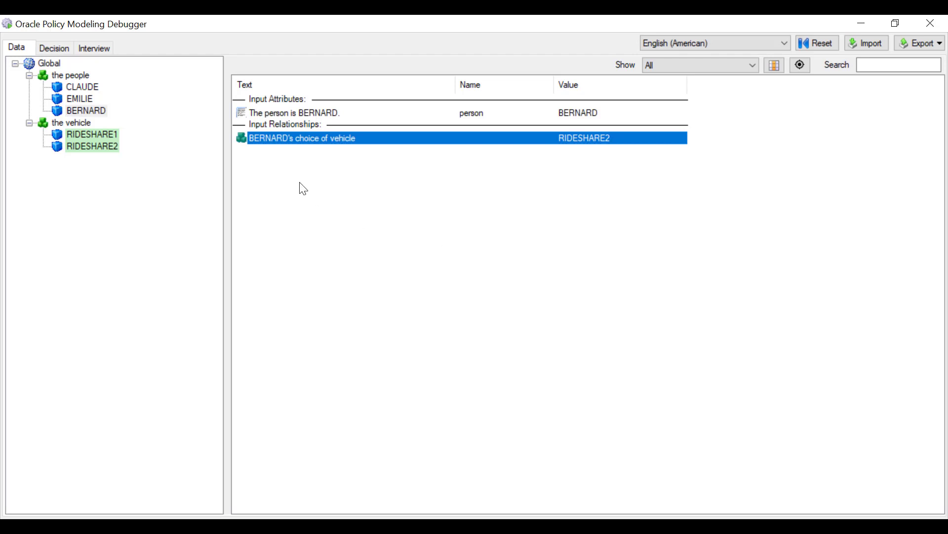
{"action": "left_click", "coordinate": [83, 133]}
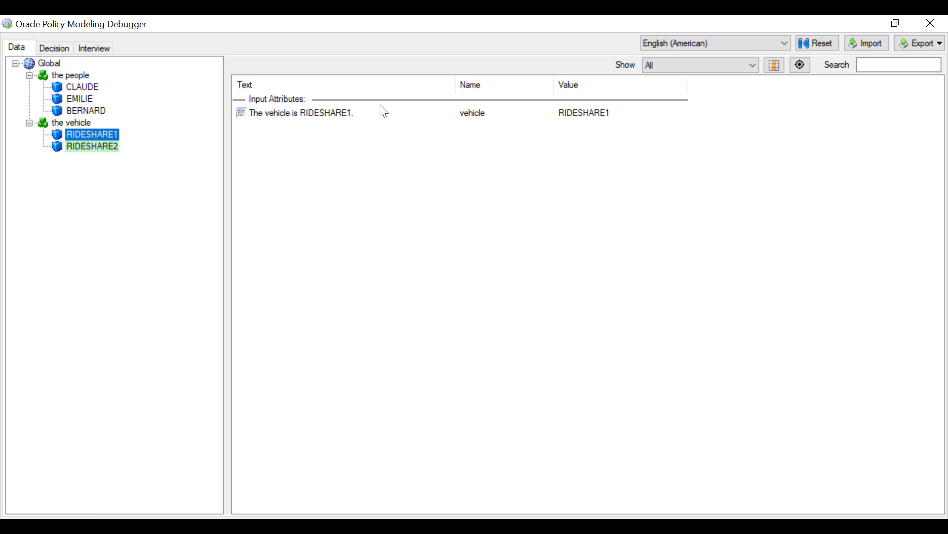
Step: Switch to Policy Modeling and give "the person's choice of vehicle" the reverse relationship text "the vehicle chosen by the person"
{"action": "left_click", "coordinate": [573, 530]}
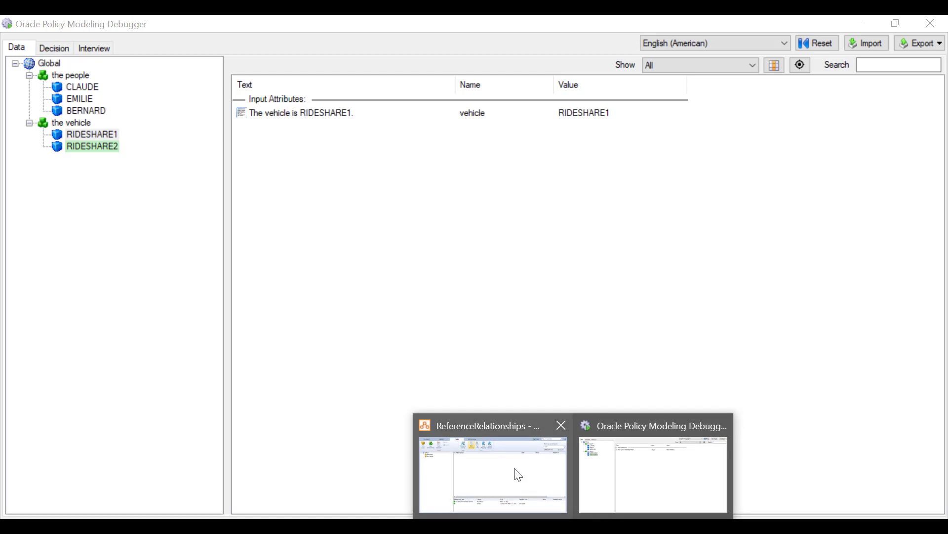
{"action": "left_click", "coordinate": [518, 475]}
{"action": "double_click", "coordinate": [333, 447]}
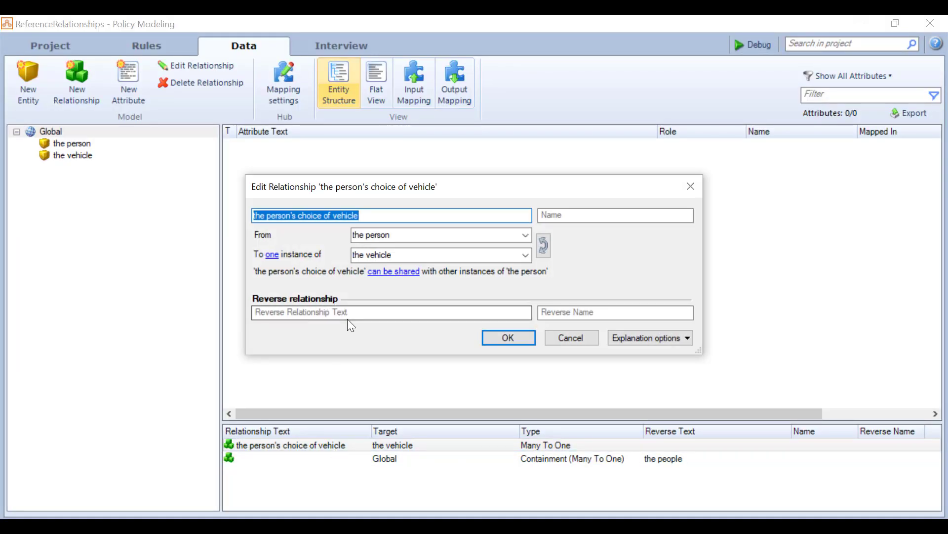
{"action": "left_click", "coordinate": [349, 312]}
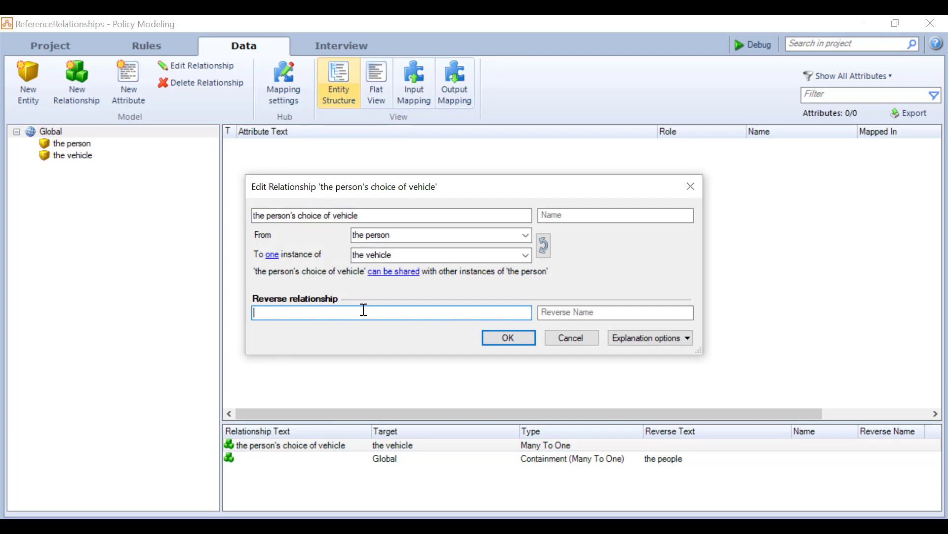
{"action": "type", "text": "the vehicle chosen by the person"}
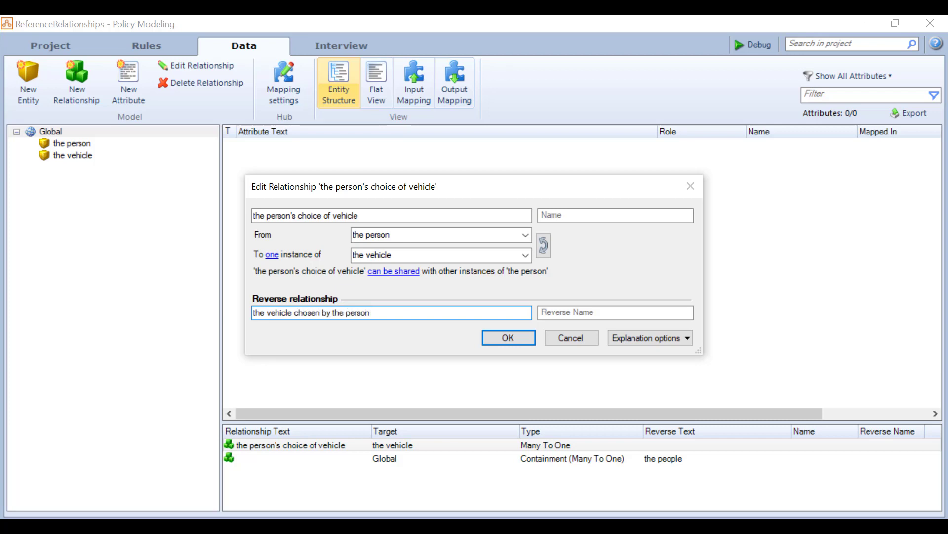
{"action": "left_click", "coordinate": [506, 339]}
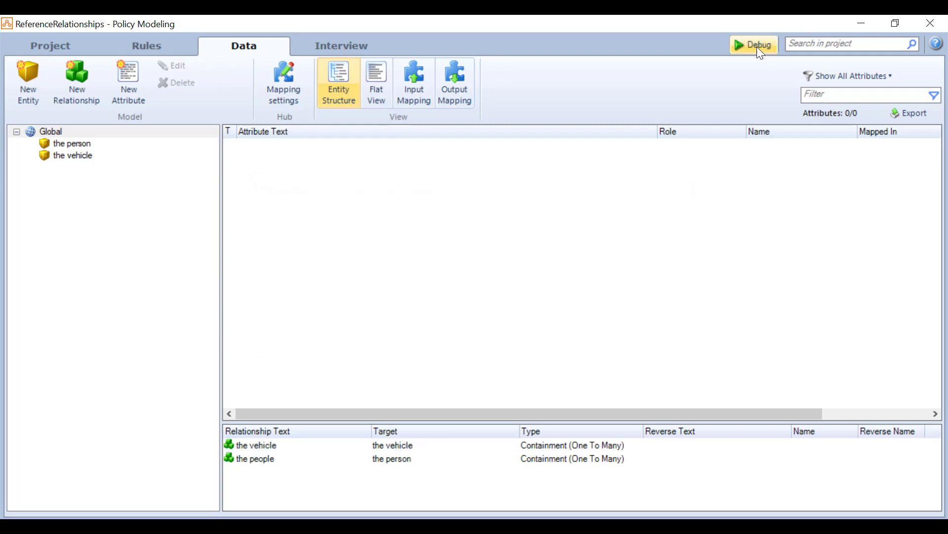
Step: Start a debug session and examine the reverse relationship data of the RIDESHARE1 and RIDESHARE2 instances
{"action": "left_click", "coordinate": [757, 47]}
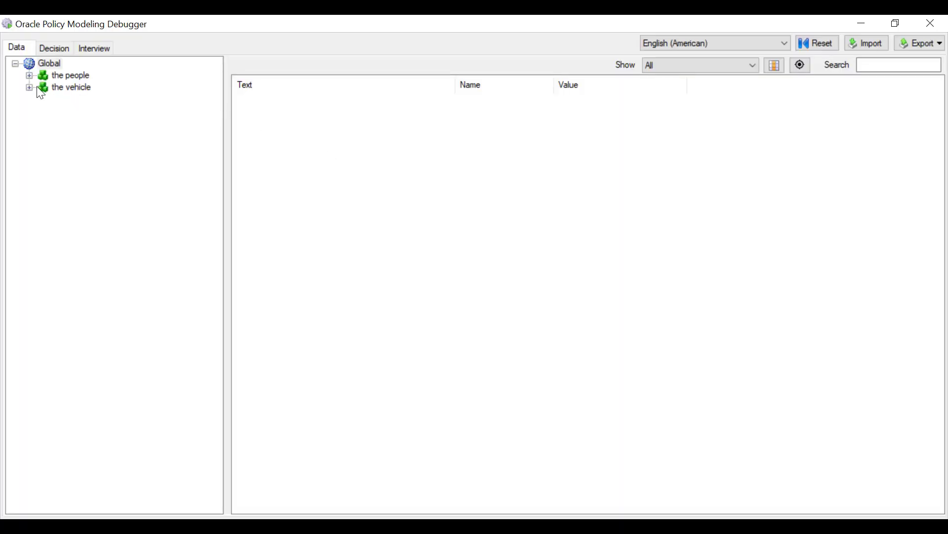
{"action": "left_click", "coordinate": [29, 88]}
{"action": "left_click", "coordinate": [90, 99]}
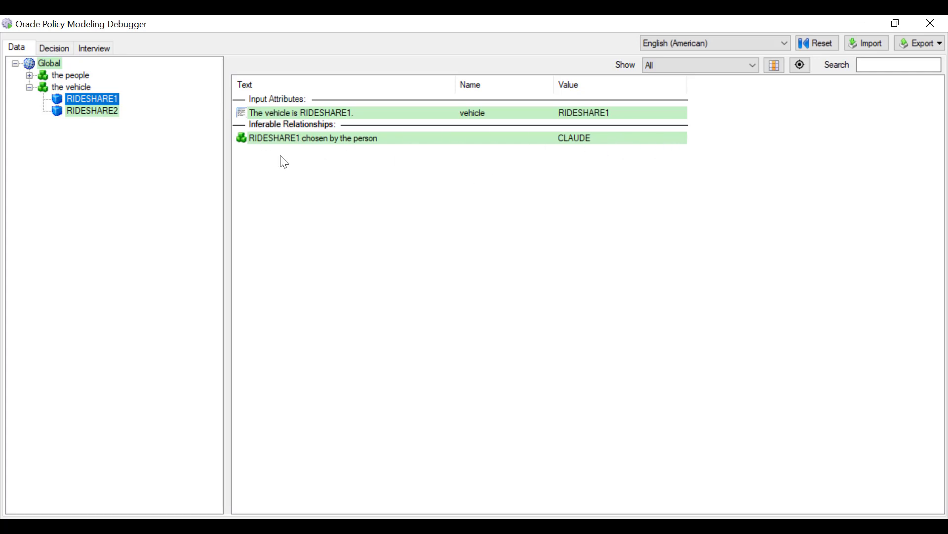
{"action": "left_click", "coordinate": [91, 111]}
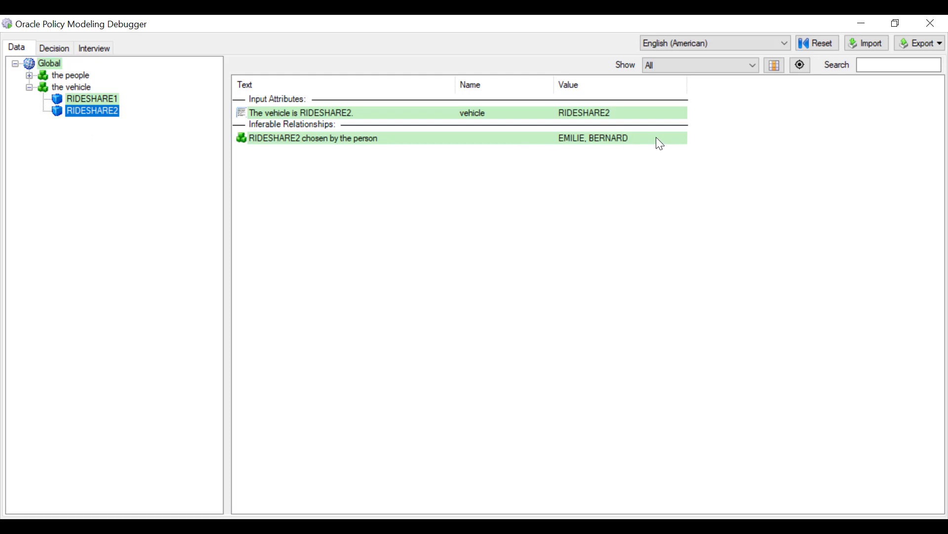
Step: Set the first person's choice of vehicle to RIDESHARE2 and check the reverse relationship on both vehicle instances
{"action": "left_click", "coordinate": [30, 76]}
{"action": "left_click", "coordinate": [78, 77]}
{"action": "left_click", "coordinate": [81, 86]}
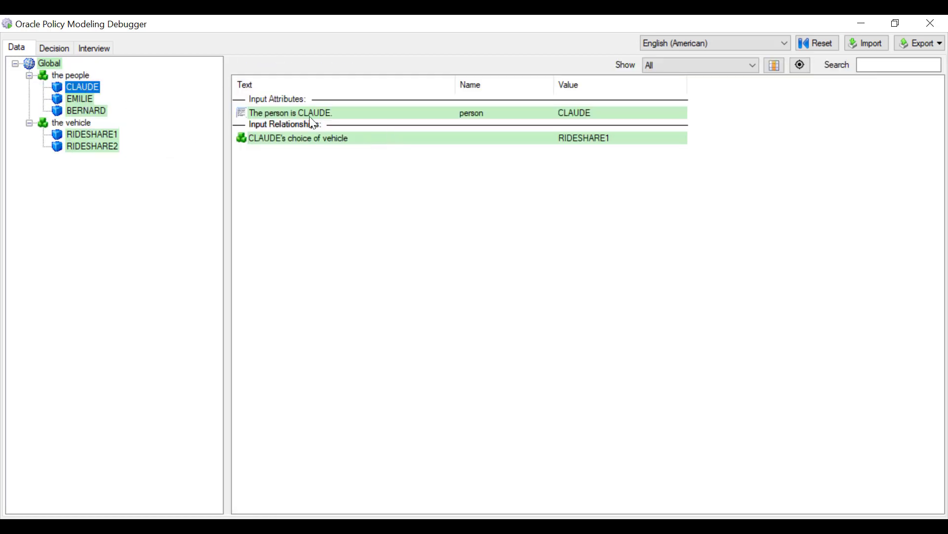
{"action": "double_click", "coordinate": [301, 138]}
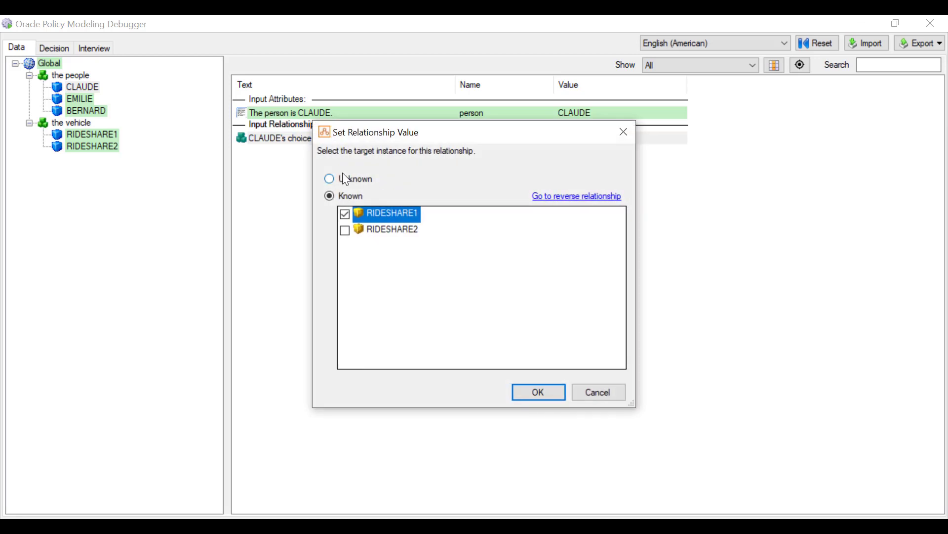
{"action": "left_click", "coordinate": [345, 231]}
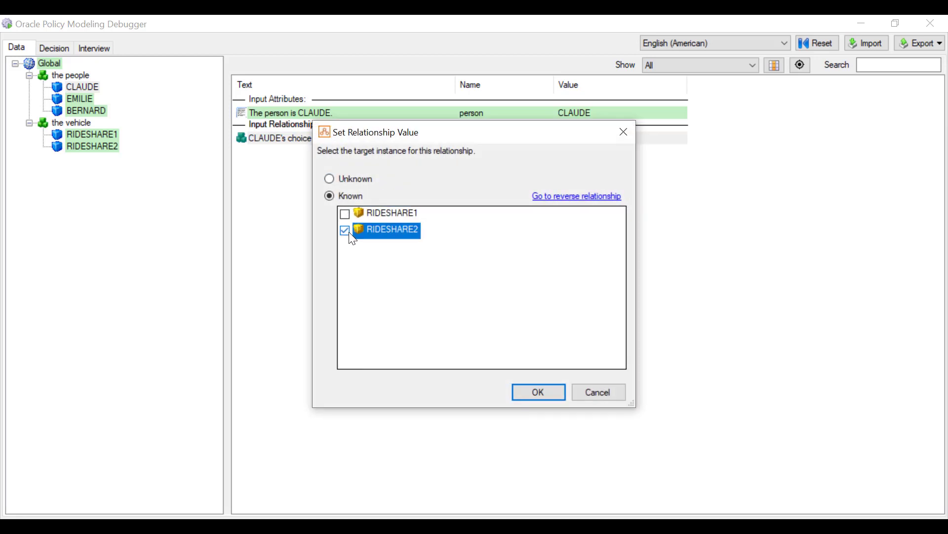
{"action": "left_click", "coordinate": [559, 395]}
{"action": "left_click", "coordinate": [111, 133]}
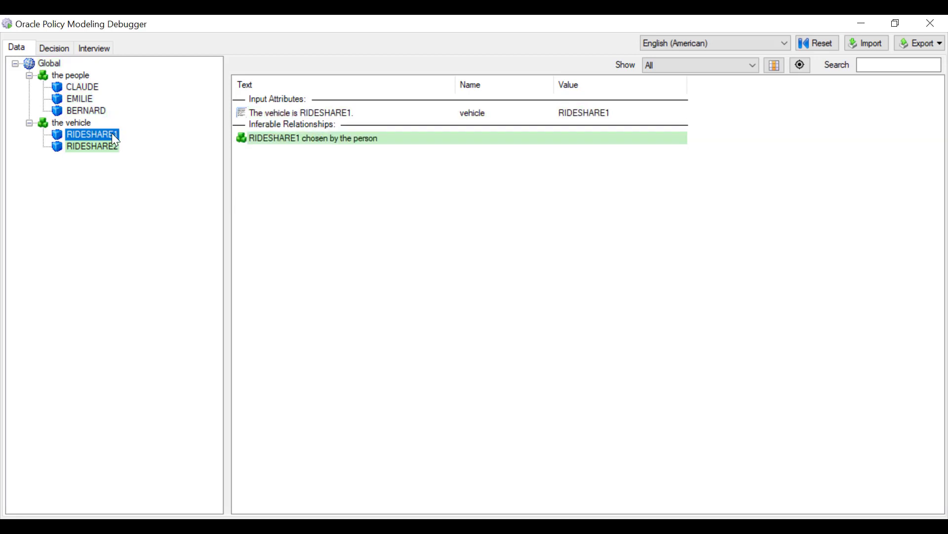
{"action": "left_click", "coordinate": [97, 147]}
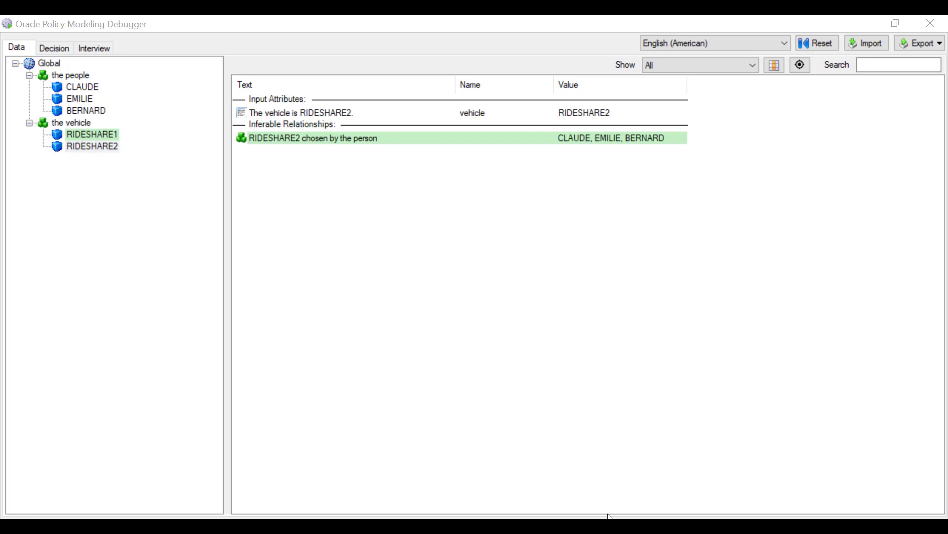
Step: Switch to Policy Modeling and title a new interview screen "Enter People"
{"action": "mouse_move", "coordinate": [573, 527]}
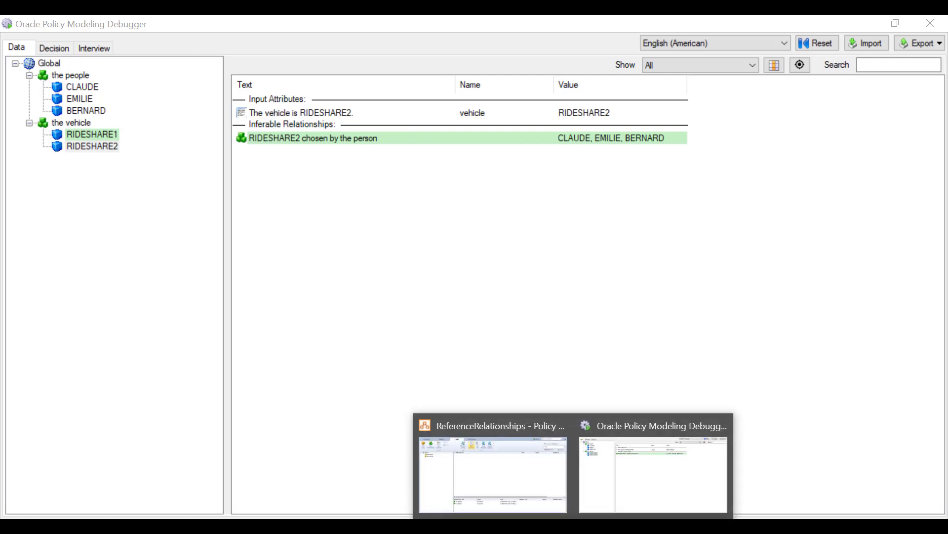
{"action": "left_click", "coordinate": [823, 93]}
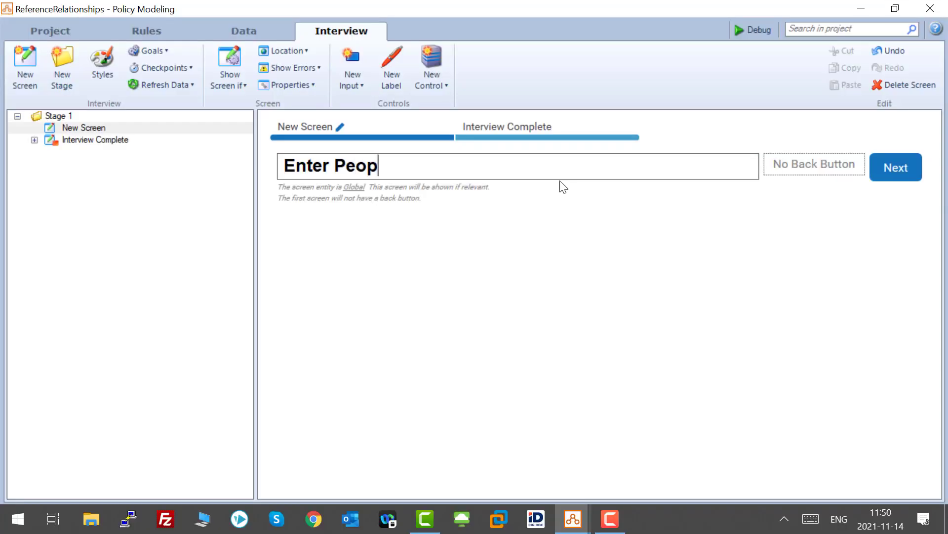
{"action": "type", "text": "le"}
{"action": "key", "text": "Return"}
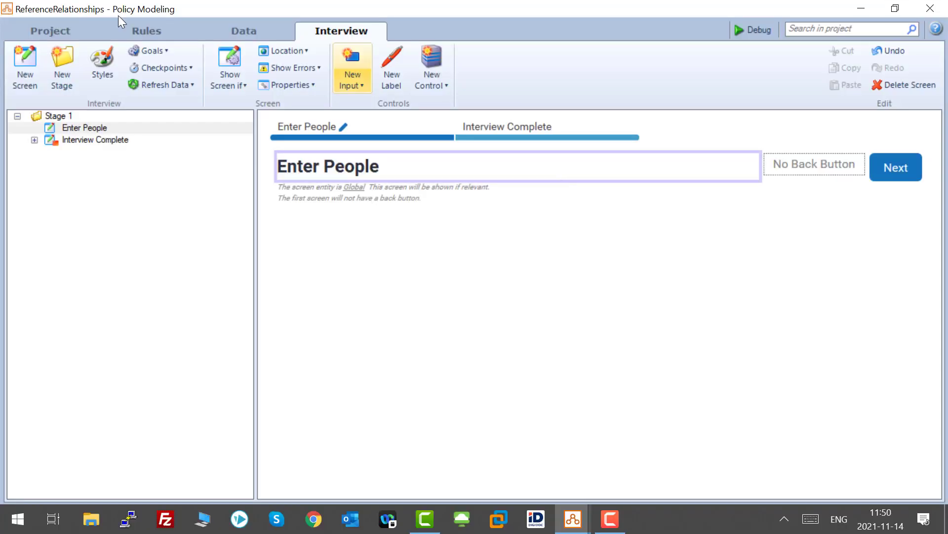
Step: Add another screen to Stage 1, ahead of Enter People, and title it "Enter Vehicles"
{"action": "left_click", "coordinate": [63, 115]}
{"action": "left_click", "coordinate": [24, 68]}
{"action": "left_click", "coordinate": [309, 165]}
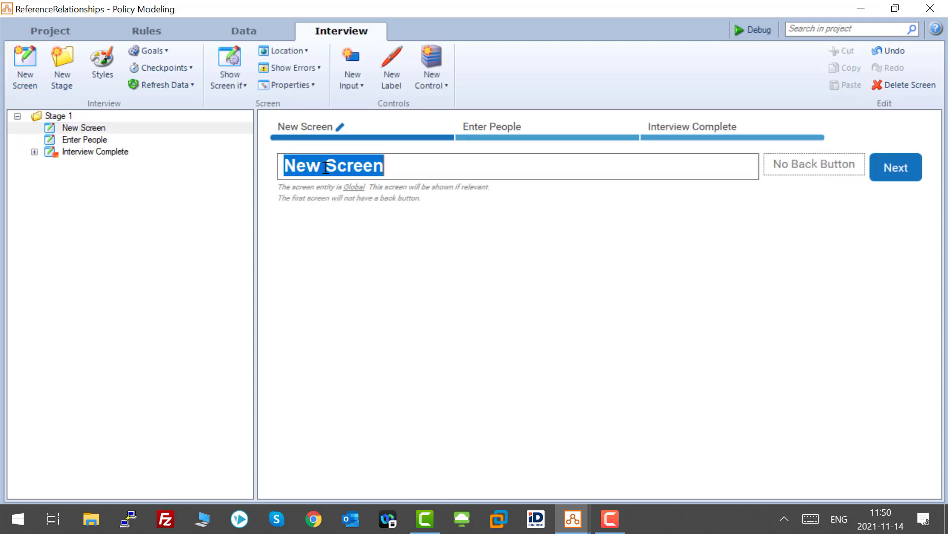
{"action": "type", "text": "Enter Vehicl"}
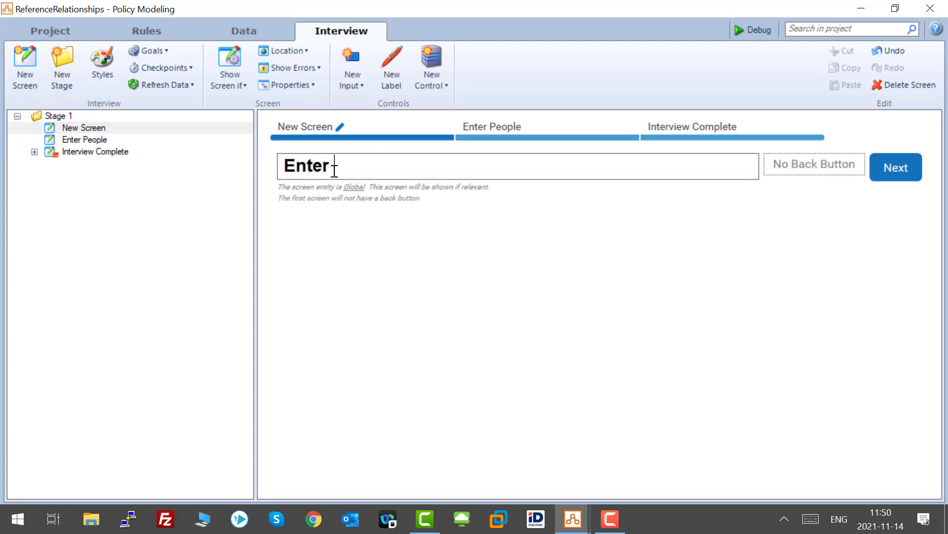
{"action": "type", "text": "es"}
{"action": "key", "text": "Return"}
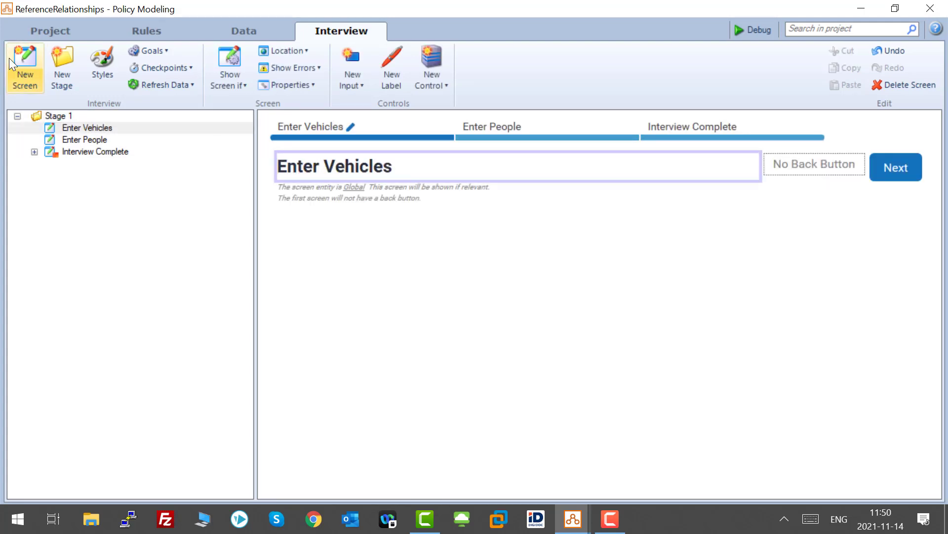
Step: Add a third screen to Stage 1, place it after Enter People and title it "Select People and Vehicles"
{"action": "left_click", "coordinate": [64, 115]}
{"action": "left_click", "coordinate": [25, 69]}
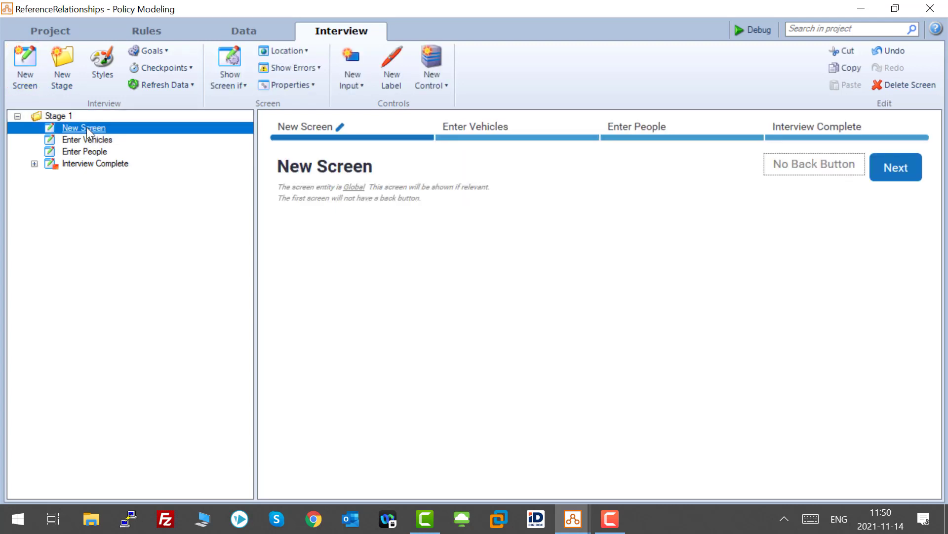
{"action": "left_click_drag", "start_coordinate": [87, 126], "coordinate": [105, 164]}
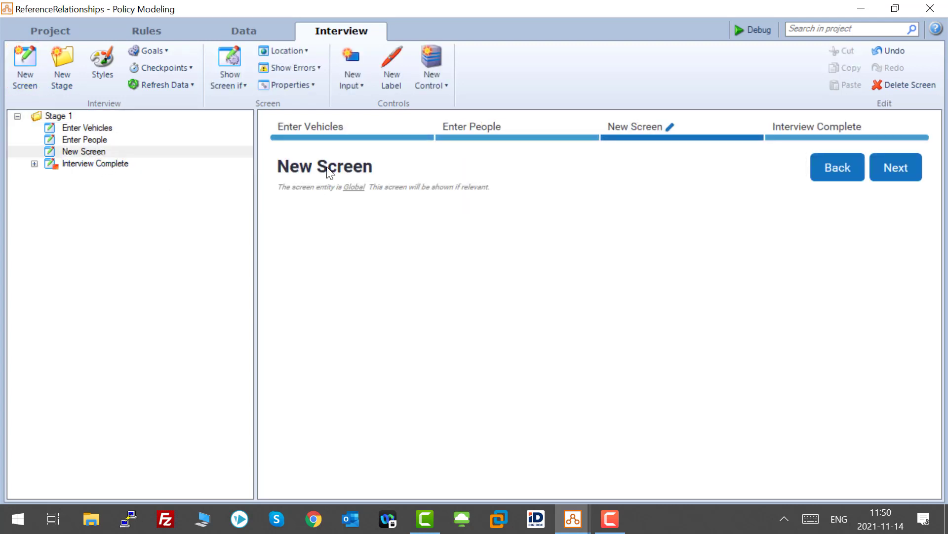
{"action": "left_click", "coordinate": [328, 174]}
{"action": "type", "text": "Select "}
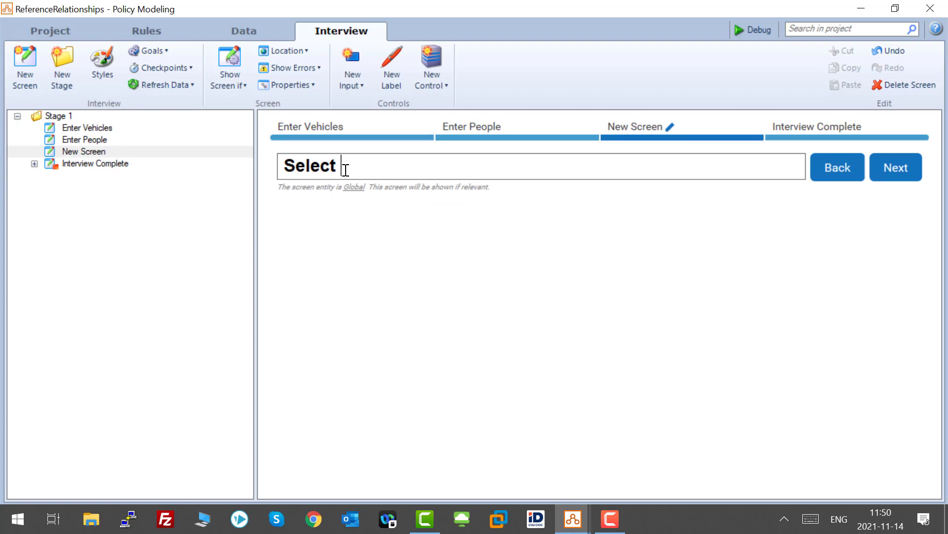
{"action": "type", "text": "People and Vehicles"}
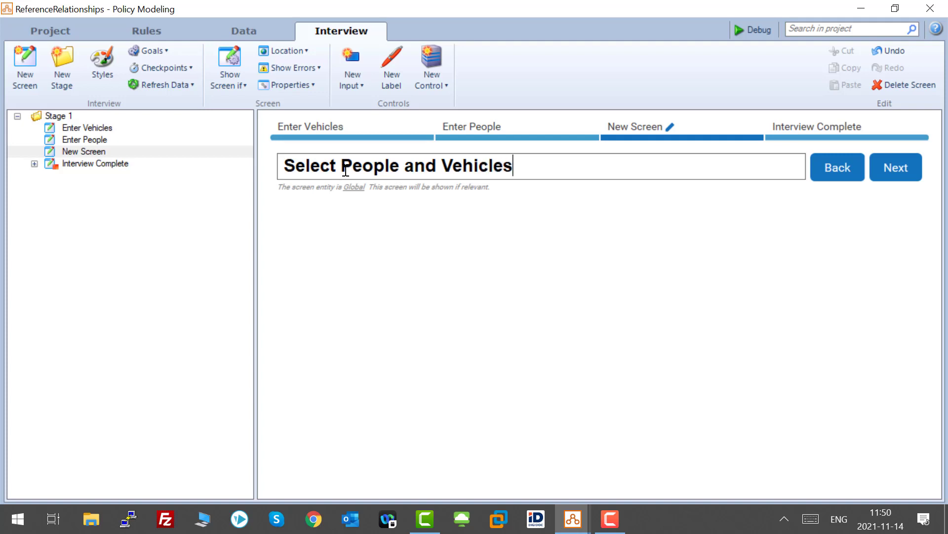
{"action": "left_click", "coordinate": [360, 267]}
Step: Add the vehicle entity and its identifying attribute "the vehicle" as inputs on the Enter Vehicles screen
{"action": "left_click", "coordinate": [84, 128]}
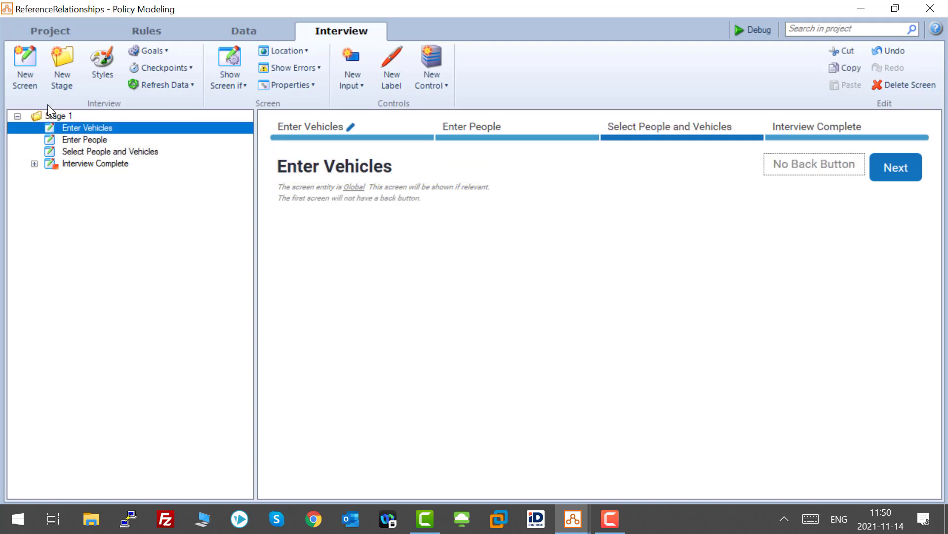
{"action": "left_click", "coordinate": [360, 82]}
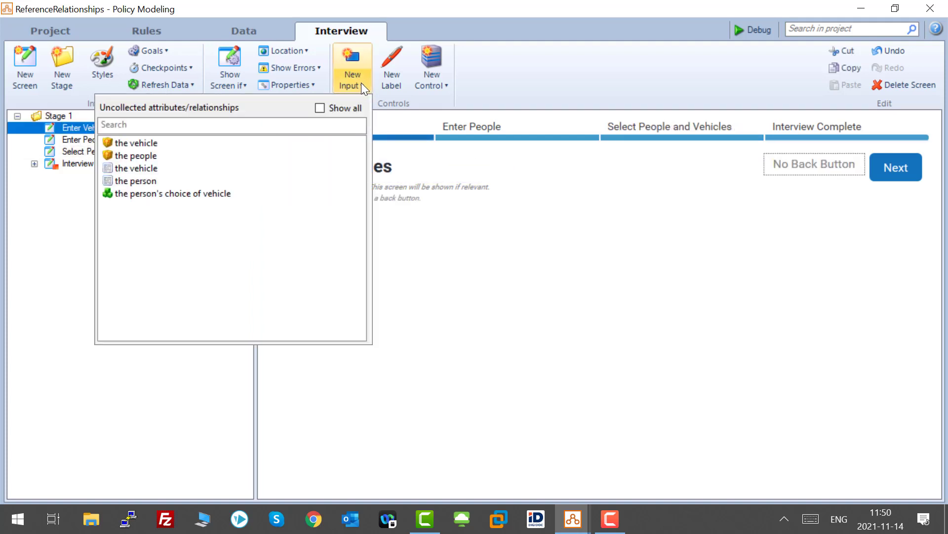
{"action": "left_click", "coordinate": [139, 143]}
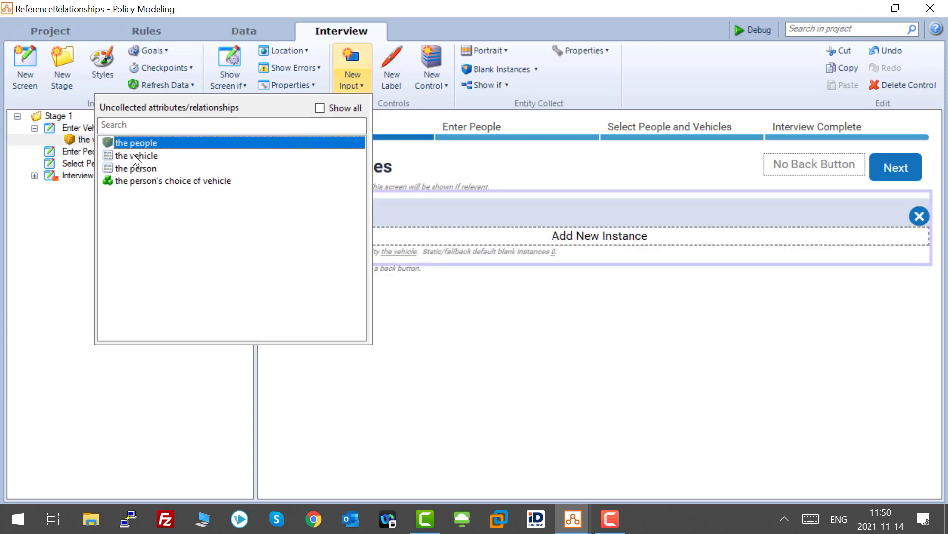
{"action": "left_click", "coordinate": [133, 155]}
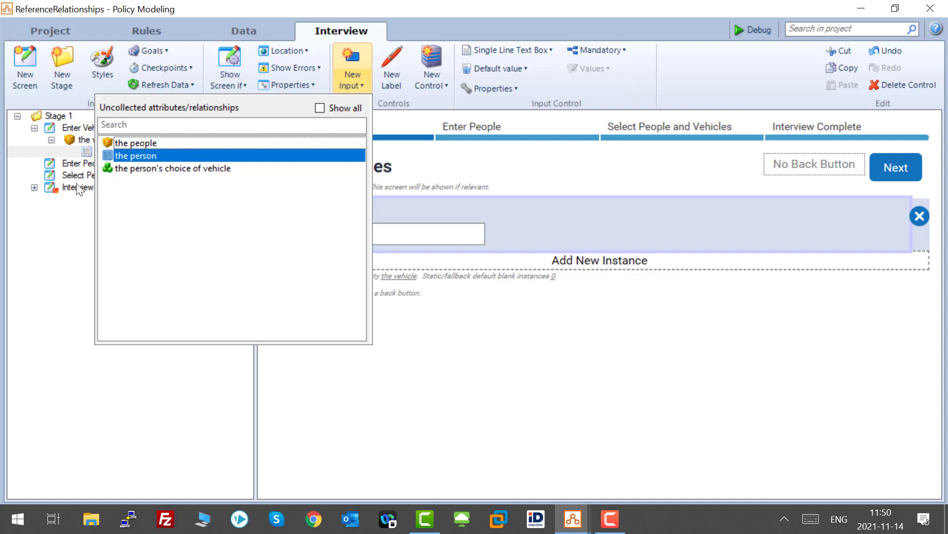
Step: Add the people entity and its identifying attribute "the person" as inputs on the Enter People screen
{"action": "left_click", "coordinate": [76, 164]}
{"action": "left_click", "coordinate": [75, 165]}
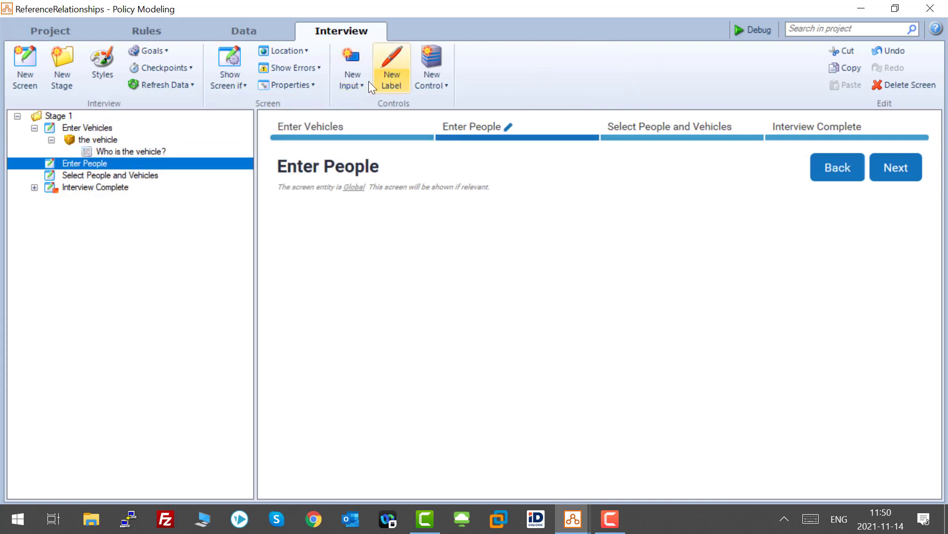
{"action": "left_click", "coordinate": [364, 79]}
{"action": "left_click", "coordinate": [131, 143]}
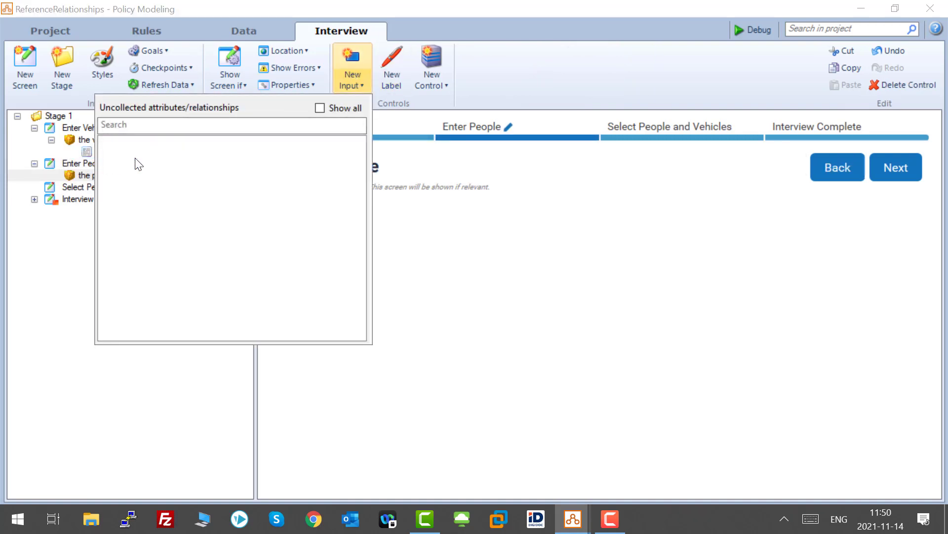
{"action": "left_click", "coordinate": [146, 142]}
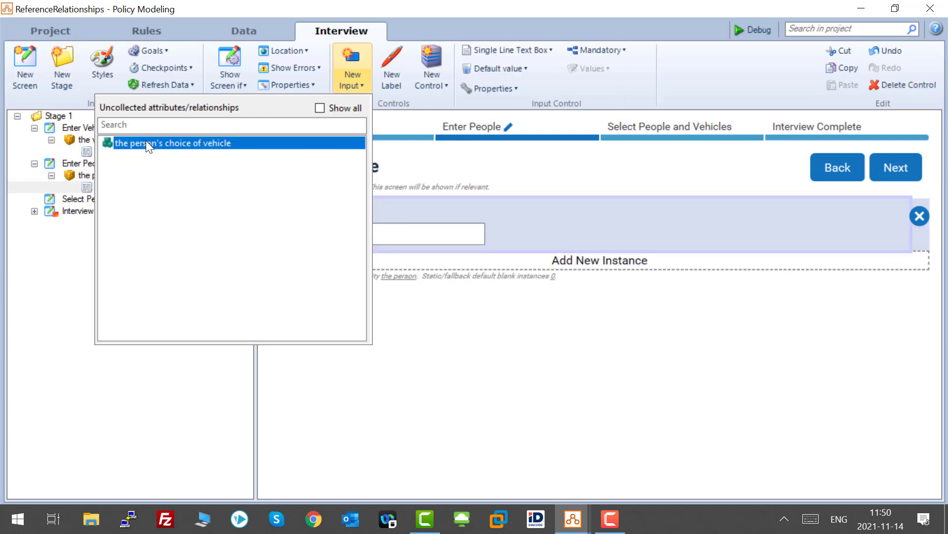
{"action": "left_click", "coordinate": [549, 377]}
Step: Add the relationship "the person's choice of vehicle" as an input on the Select People and Vehicles screen
{"action": "left_click", "coordinate": [131, 198]}
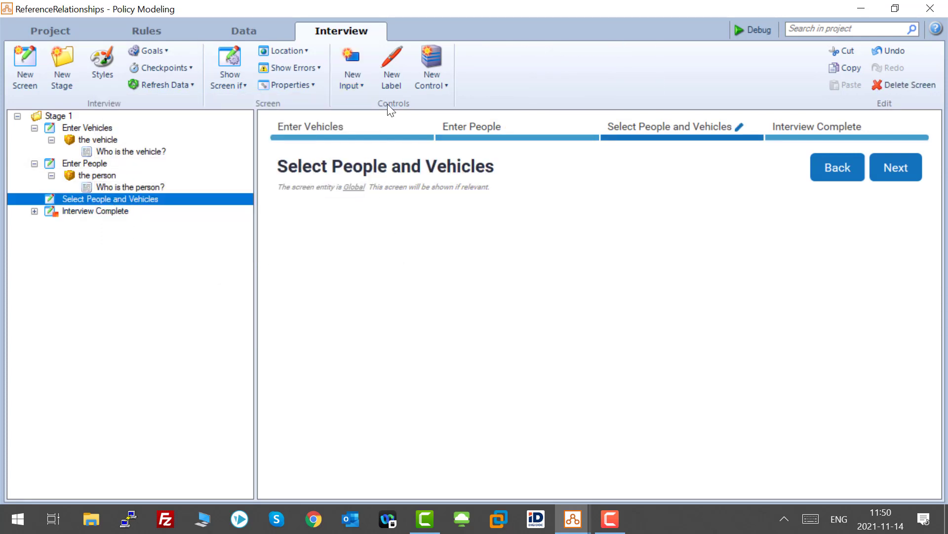
{"action": "left_click", "coordinate": [338, 92]}
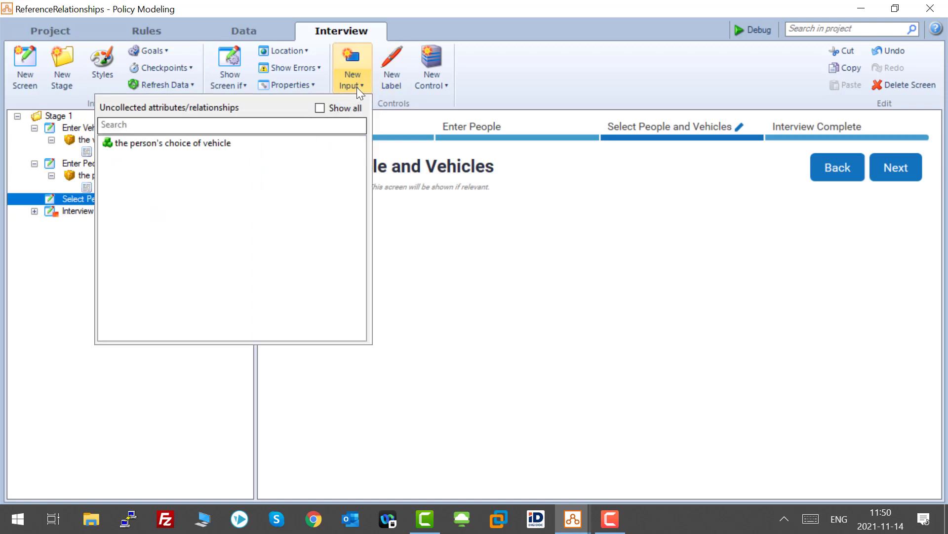
{"action": "left_click", "coordinate": [169, 143]}
{"action": "left_click", "coordinate": [168, 144]}
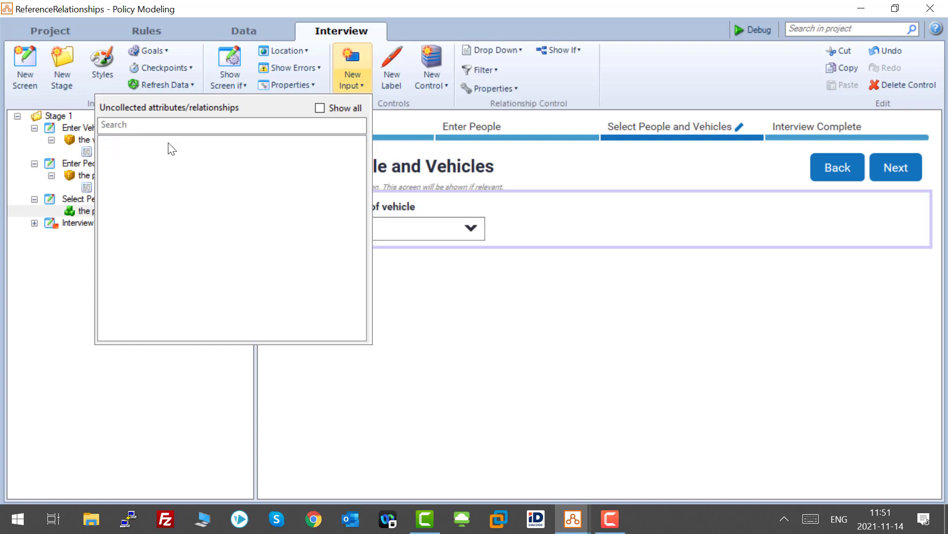
{"action": "left_click", "coordinate": [716, 300]}
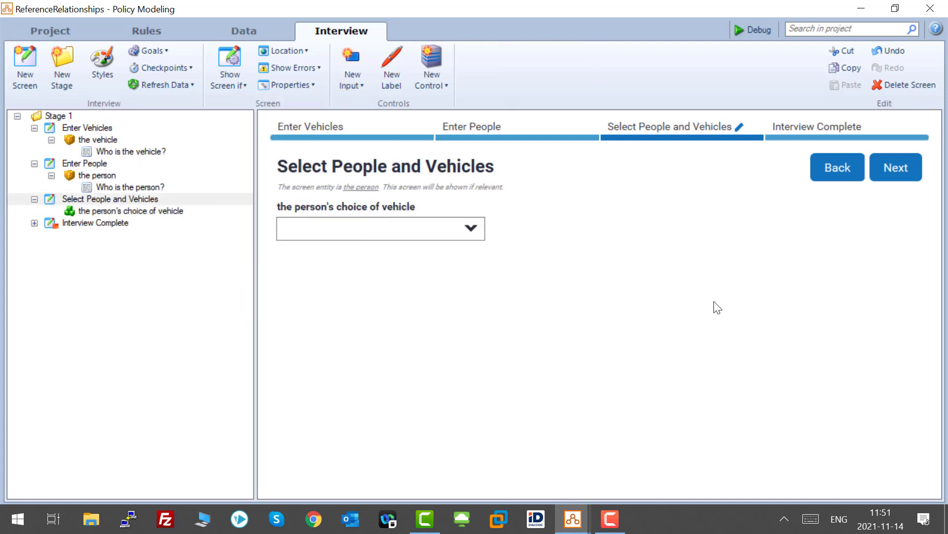
Step: Try the text button group for the person's choice of vehicle control, and settle on radio buttons
{"action": "left_click", "coordinate": [403, 238]}
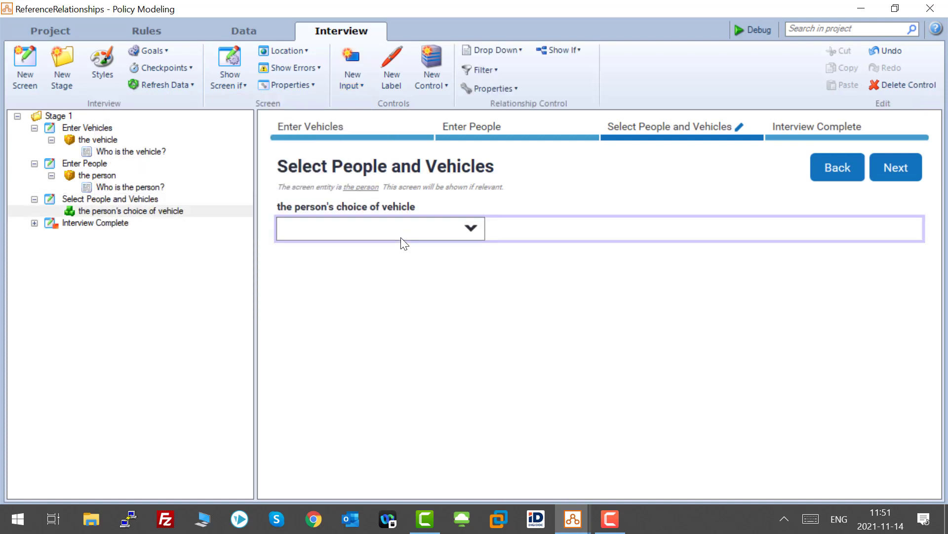
{"action": "left_click", "coordinate": [514, 46]}
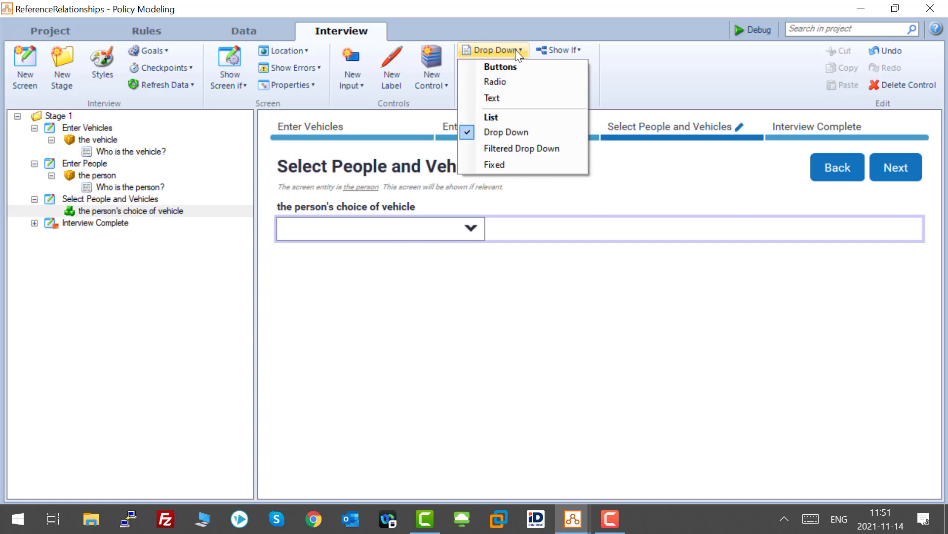
{"action": "left_click", "coordinate": [514, 80]}
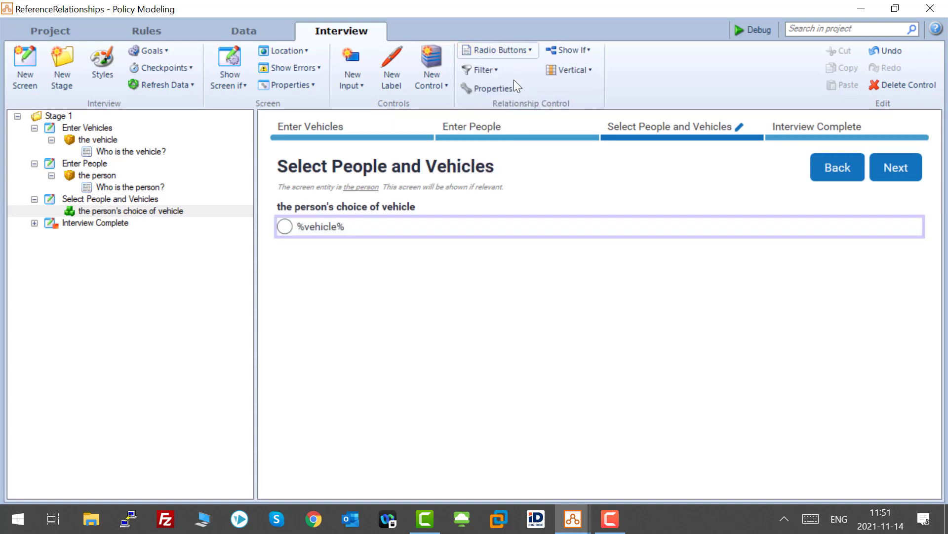
{"action": "left_click", "coordinate": [494, 50]}
{"action": "left_click", "coordinate": [491, 96]}
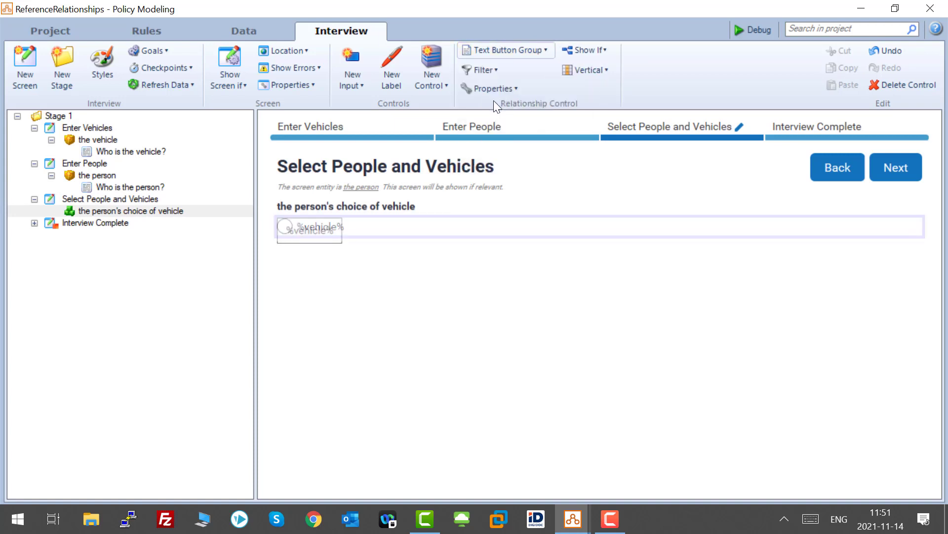
{"action": "left_click", "coordinate": [512, 49]}
{"action": "left_click", "coordinate": [520, 85]}
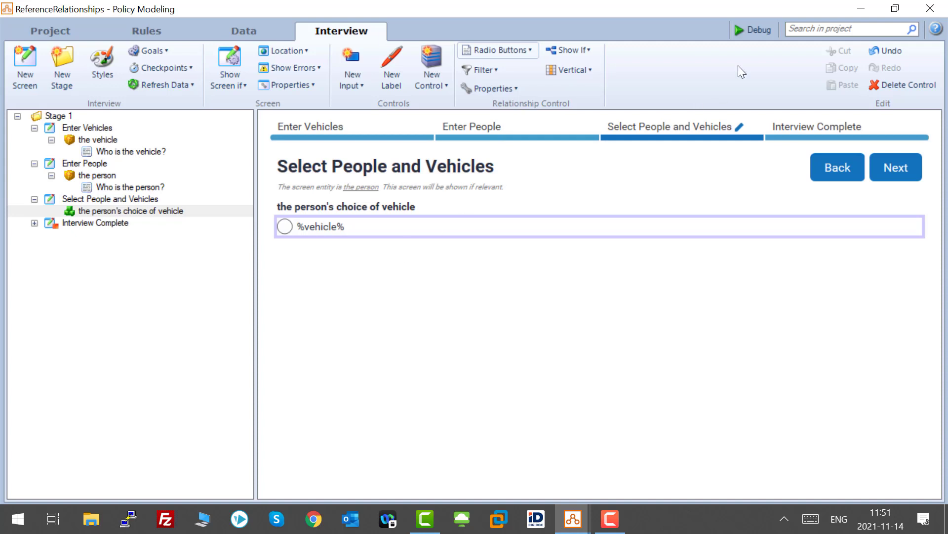
Step: Debug the interview and view the Enter Vehicles, Enter People and first Select People and Vehicles screens
{"action": "left_click", "coordinate": [757, 34]}
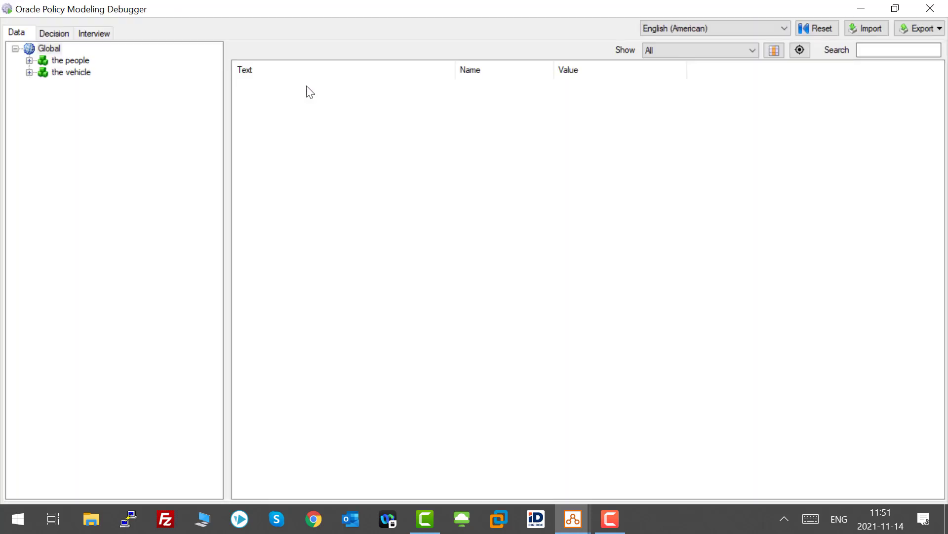
{"action": "left_click", "coordinate": [95, 32]}
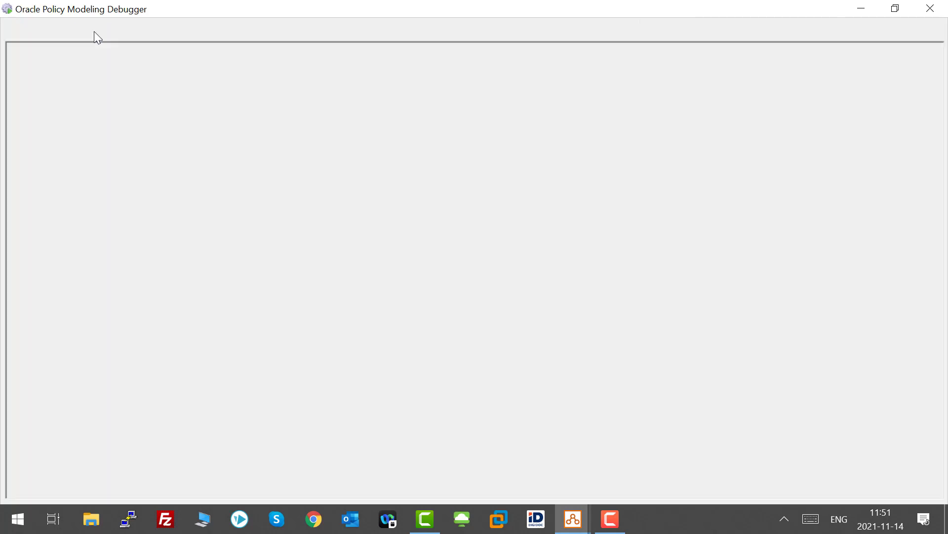
{"action": "mouse_move", "coordinate": [89, 63]}
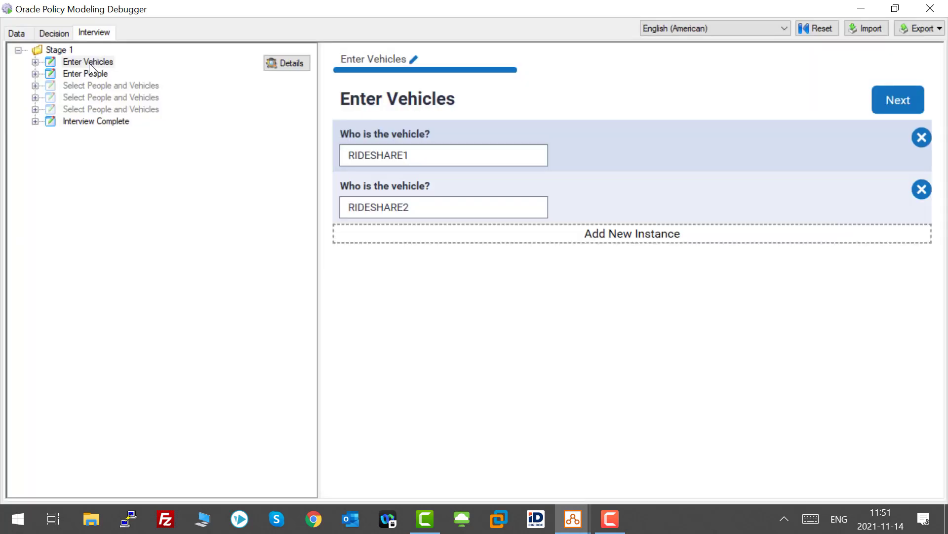
{"action": "left_click", "coordinate": [93, 74]}
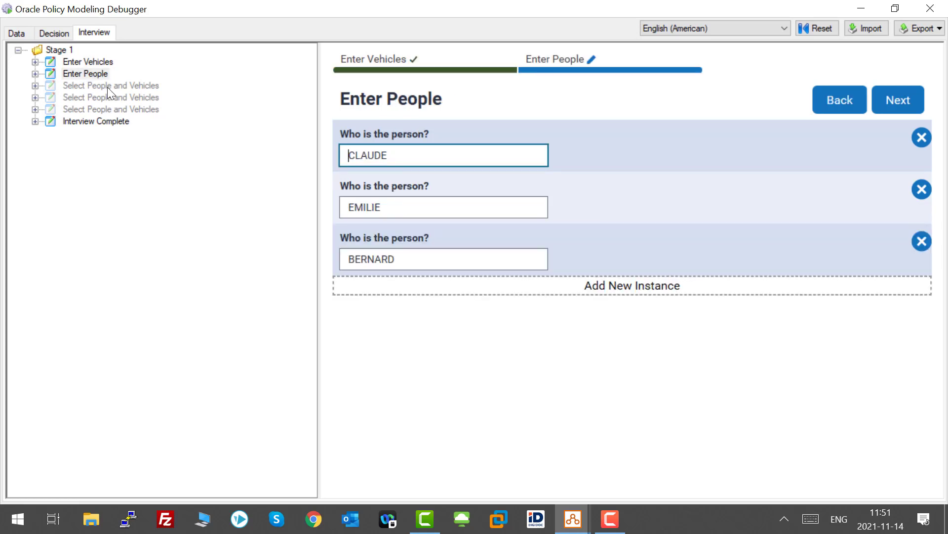
{"action": "left_click", "coordinate": [108, 87]}
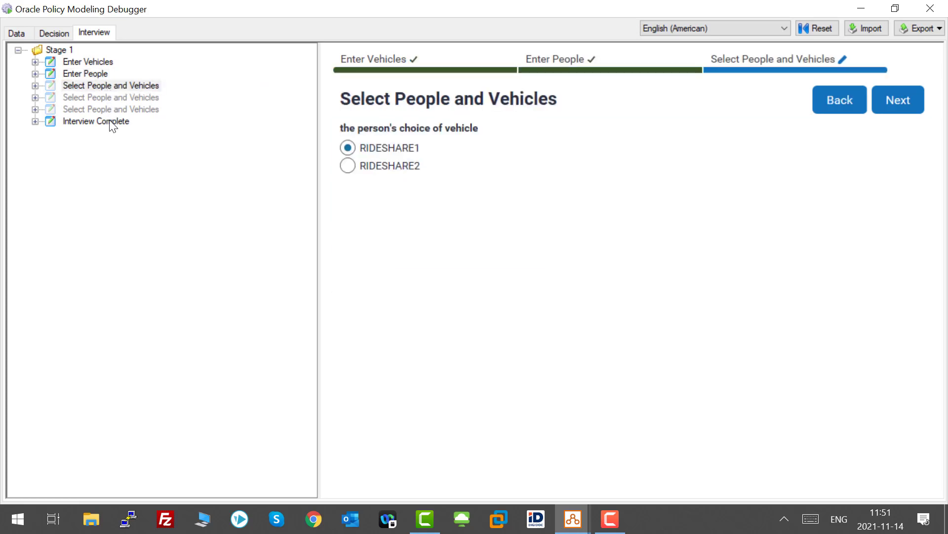
{"action": "left_click", "coordinate": [865, 11]}
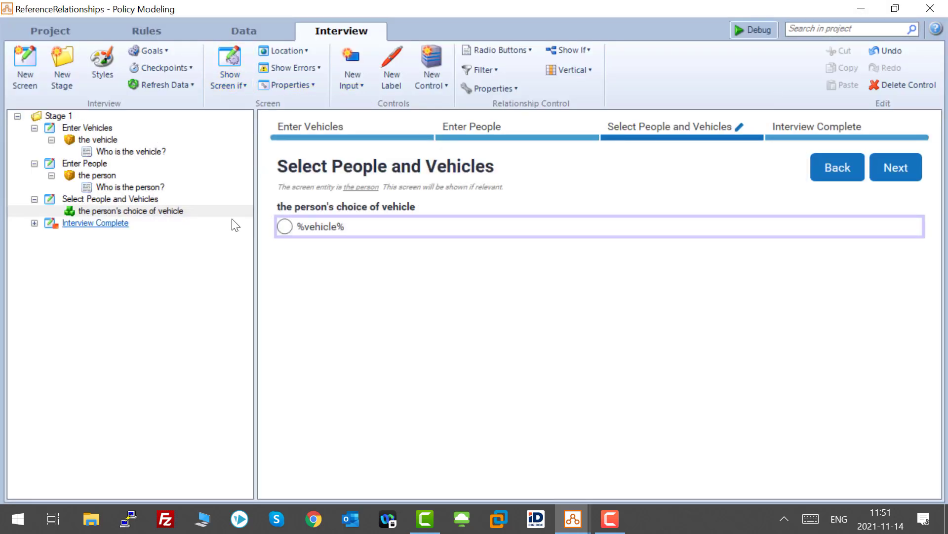
{"action": "mouse_move", "coordinate": [581, 508]}
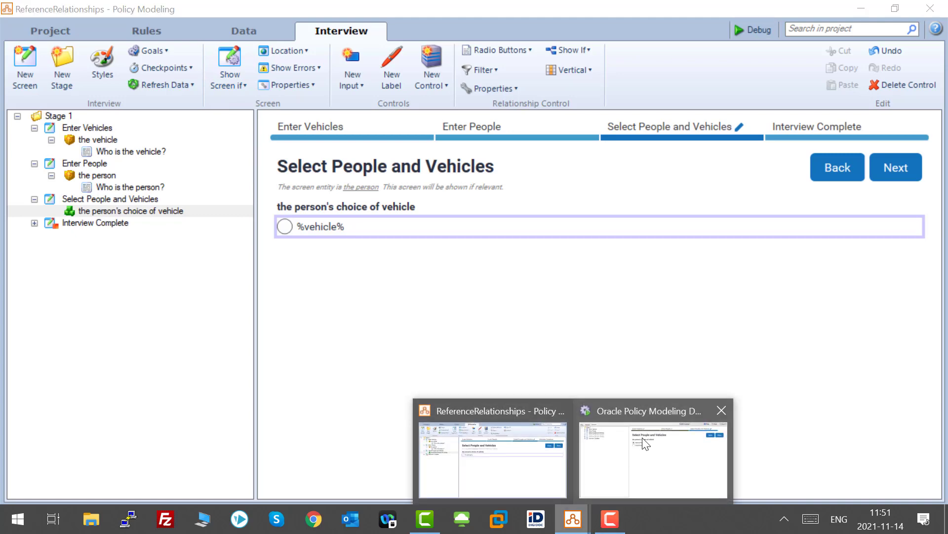
{"action": "left_click", "coordinate": [642, 437]}
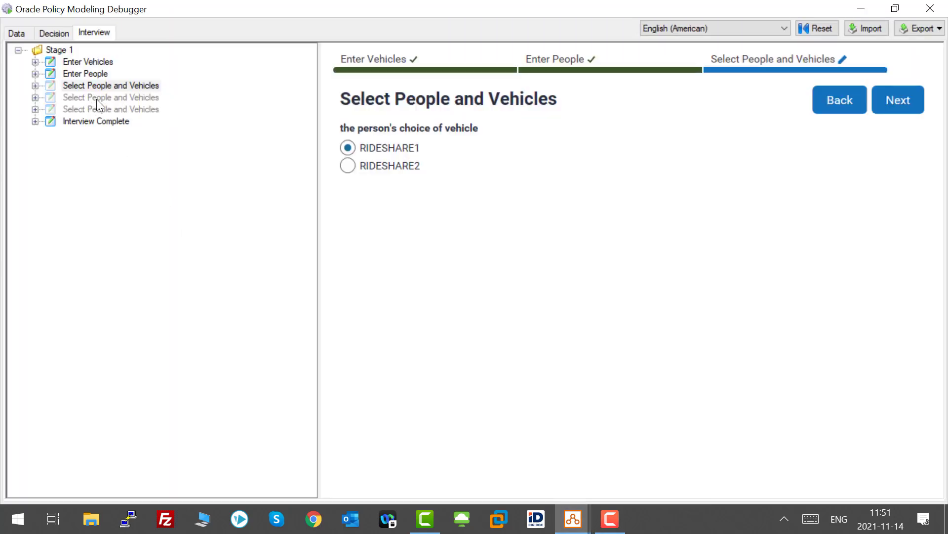
Step: Turn off "Show if relevant" for the Select People and Vehicles screen in the project so that it always shows
{"action": "mouse_move", "coordinate": [573, 519]}
{"action": "left_click", "coordinate": [491, 486]}
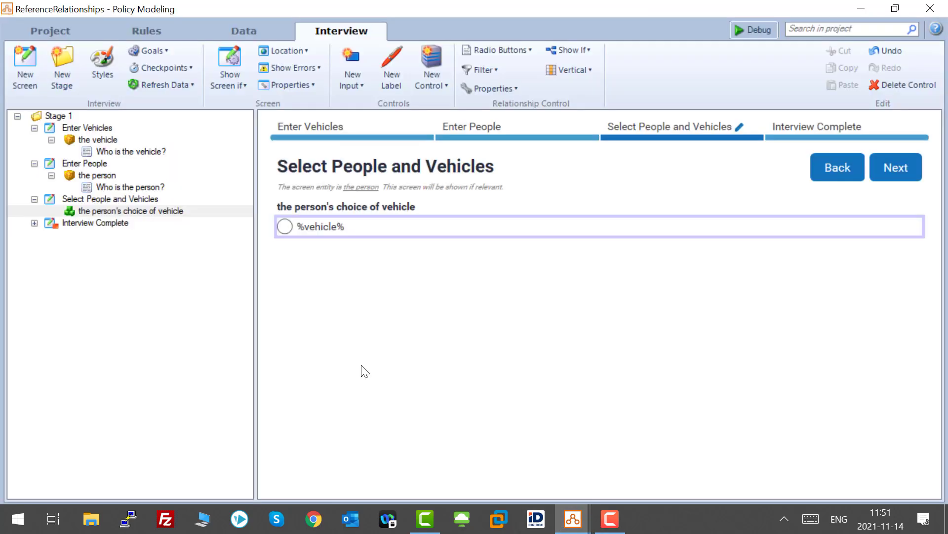
{"action": "left_click", "coordinate": [227, 81]}
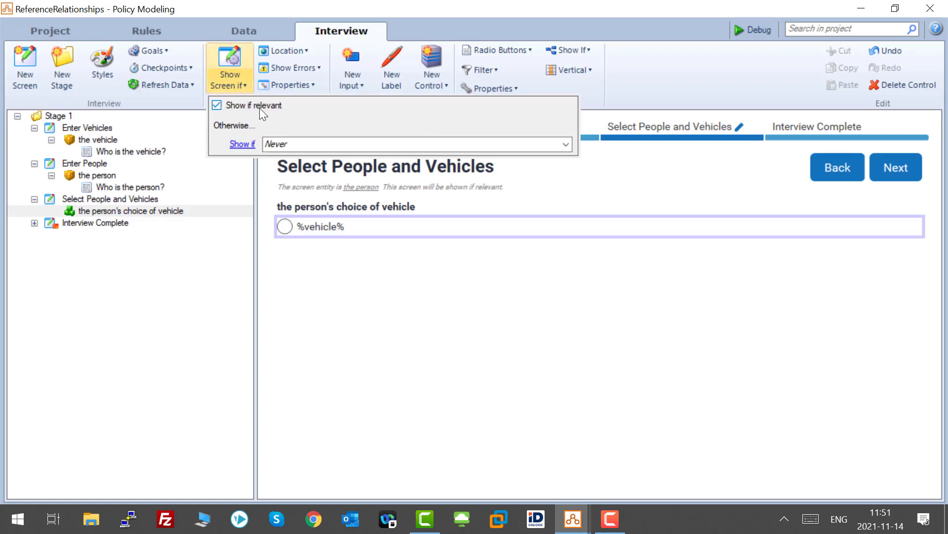
{"action": "left_click", "coordinate": [259, 108]}
{"action": "left_click", "coordinate": [355, 254]}
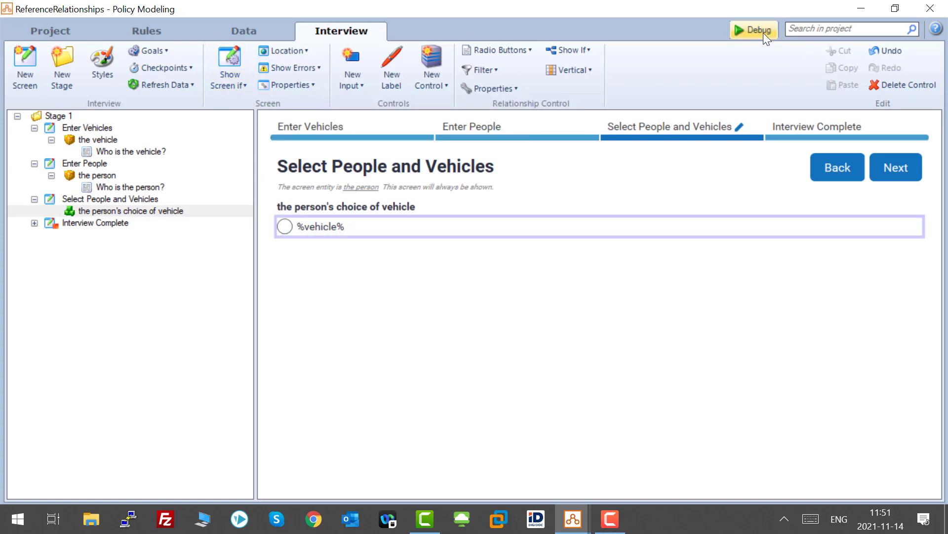
Step: Debug the interview with the changed screen visibility and open the second and third Select People and Vehicles screens
{"action": "left_click", "coordinate": [759, 30]}
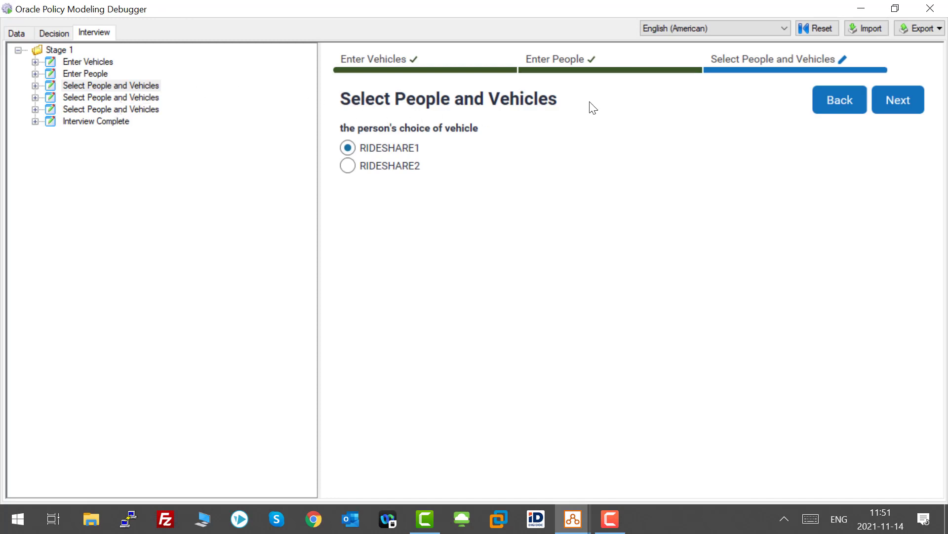
{"action": "left_click", "coordinate": [136, 98]}
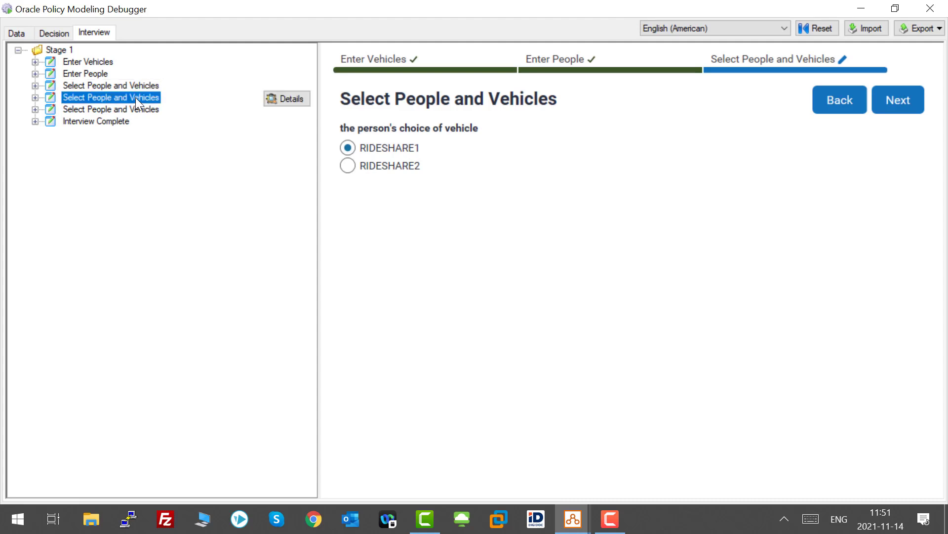
{"action": "left_click", "coordinate": [136, 110]}
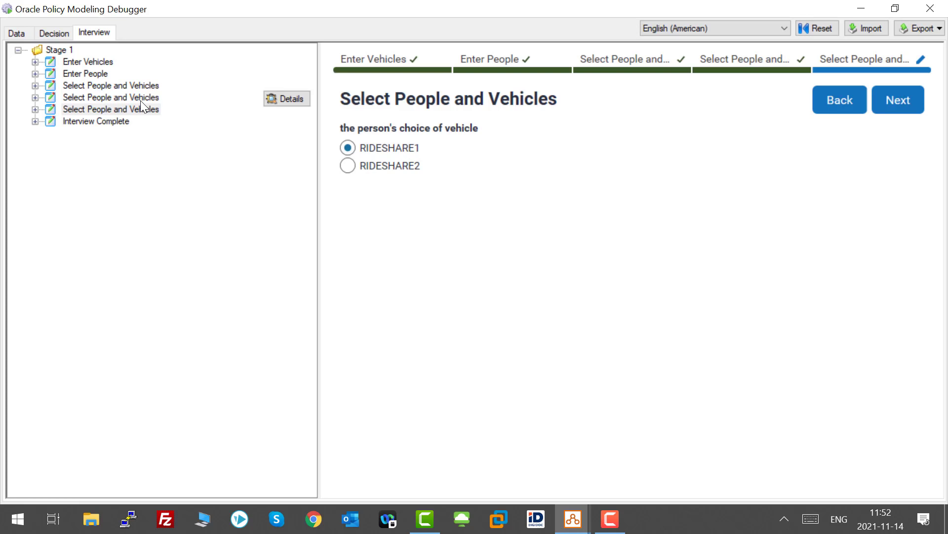
Step: Replace "the person's" in the vehicle choice label with the person attribute, making it "%person% choice of vehicle"
{"action": "key", "text": "alt+Tab"}
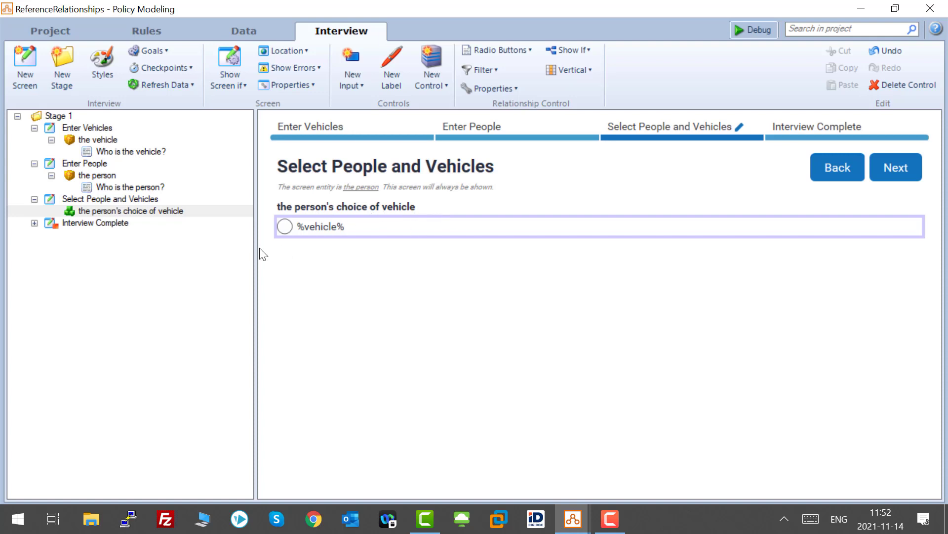
{"action": "left_click", "coordinate": [320, 206]}
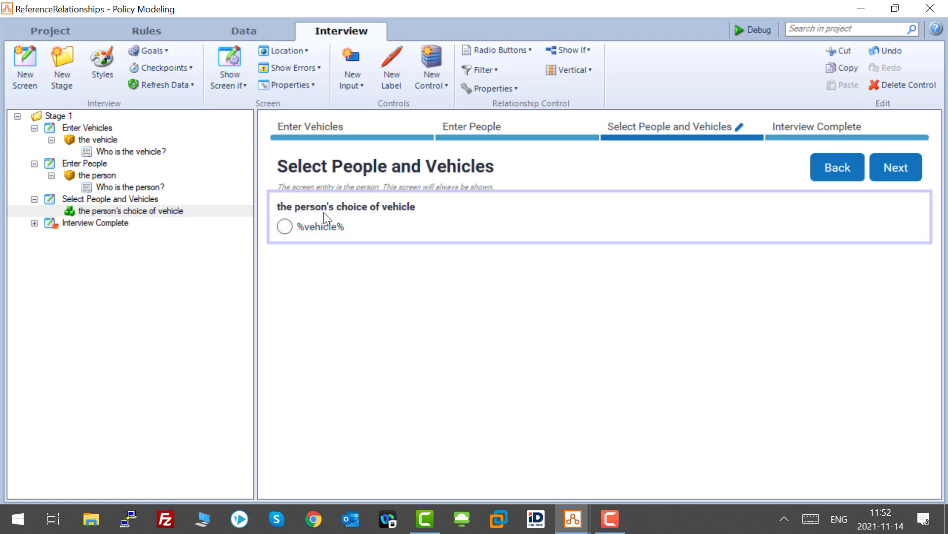
{"action": "left_click", "coordinate": [324, 210]}
{"action": "left_click_drag", "start_coordinate": [326, 207], "coordinate": [207, 195]}
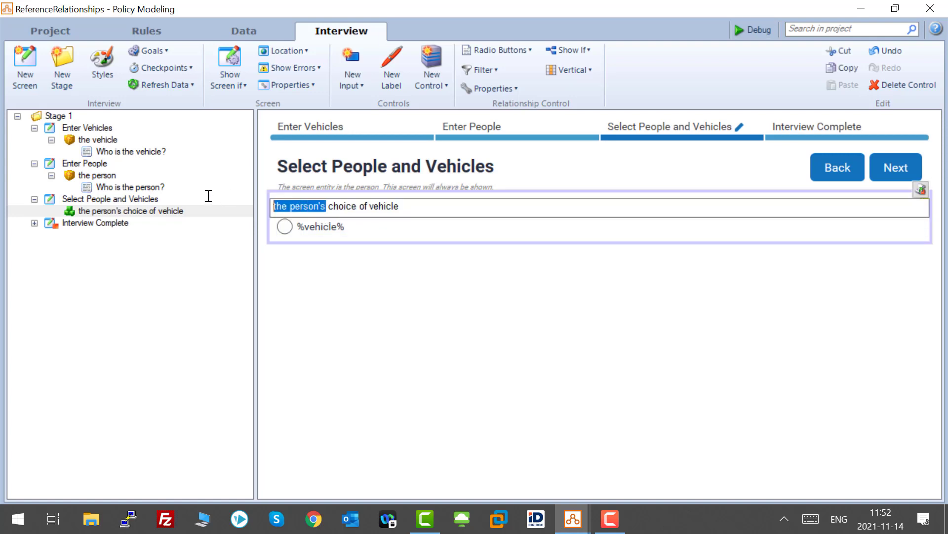
{"action": "type", "text": "%%"}
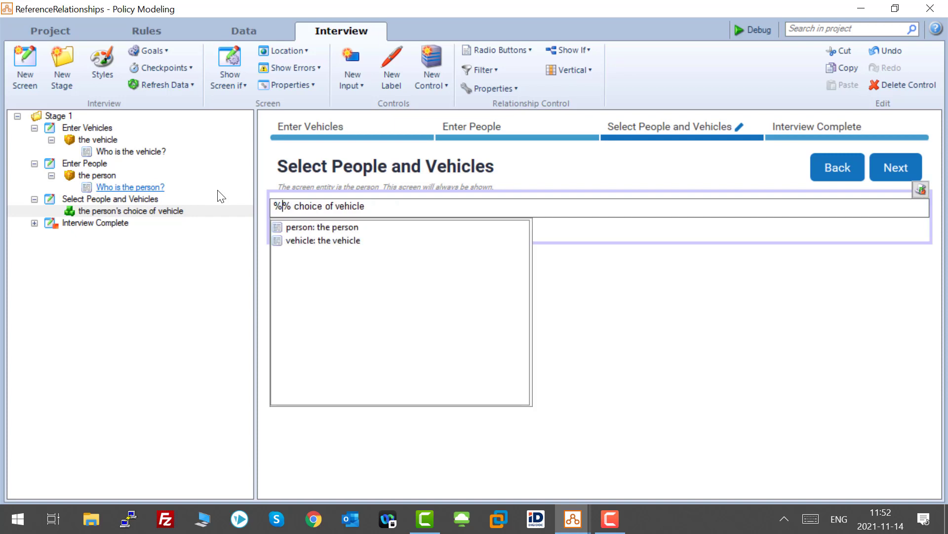
{"action": "left_click", "coordinate": [335, 227]}
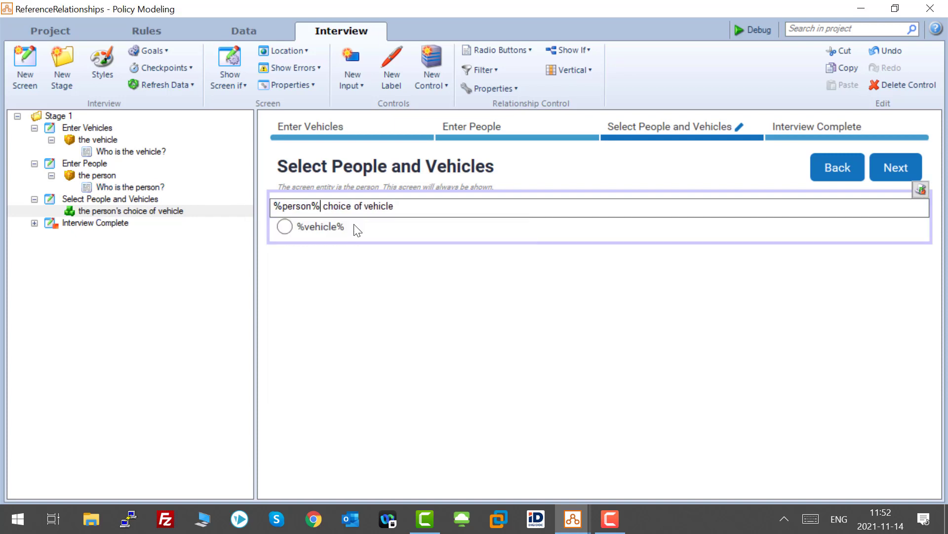
{"action": "left_click", "coordinate": [497, 371]}
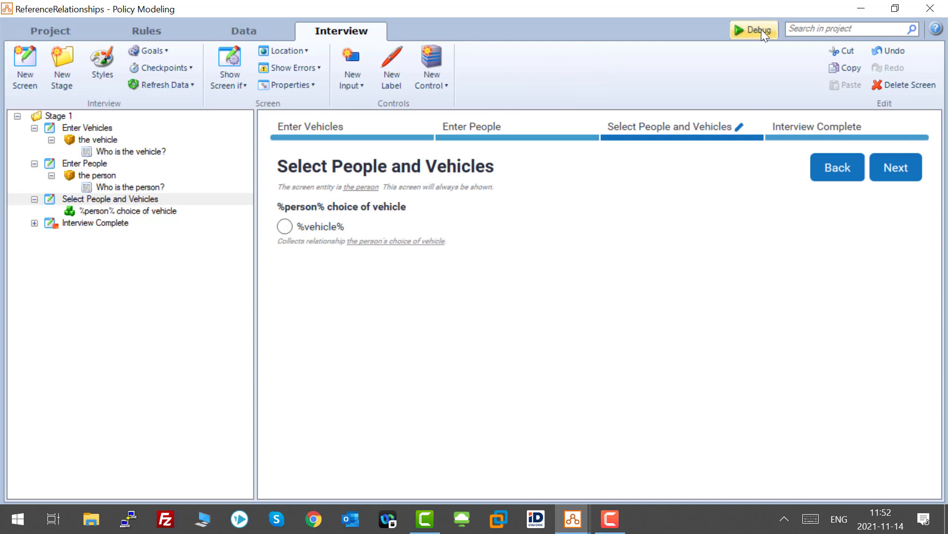
Step: Debug the interview and go through each person's Select People and Vehicles screen to check the substituted name in the label
{"action": "left_click", "coordinate": [761, 29]}
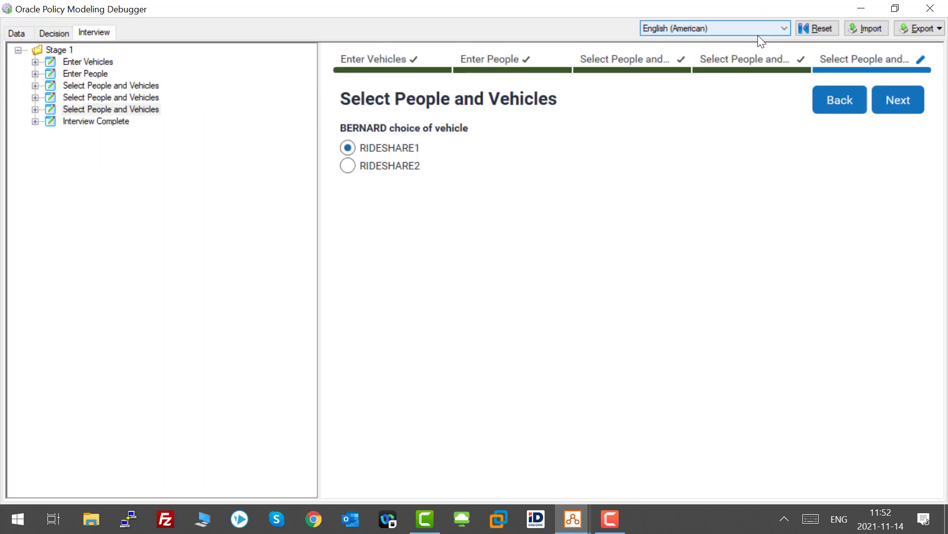
{"action": "left_click", "coordinate": [115, 87]}
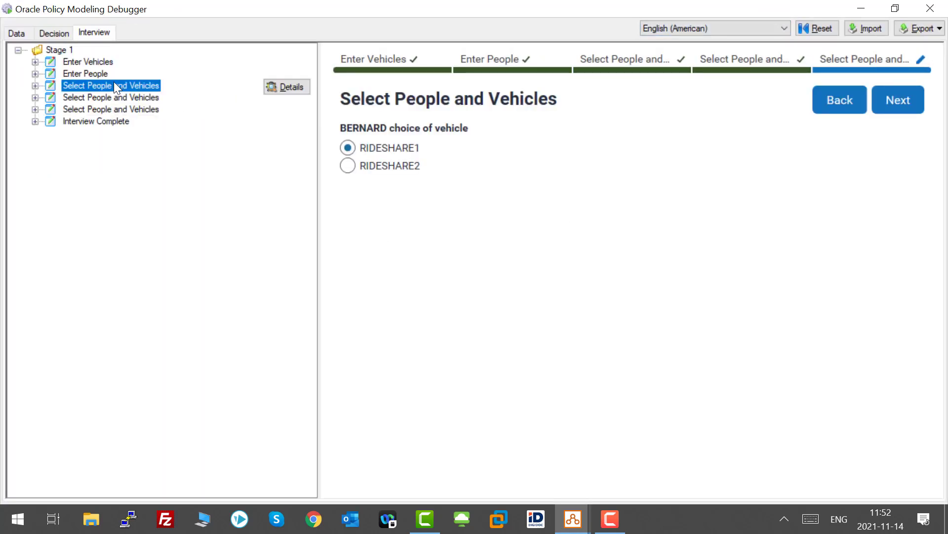
{"action": "left_click", "coordinate": [912, 109]}
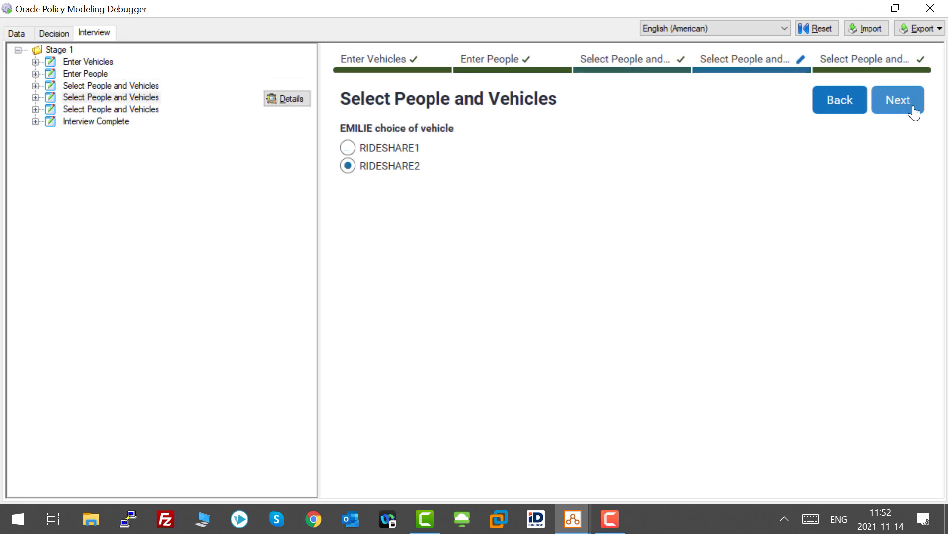
{"action": "left_click", "coordinate": [913, 111]}
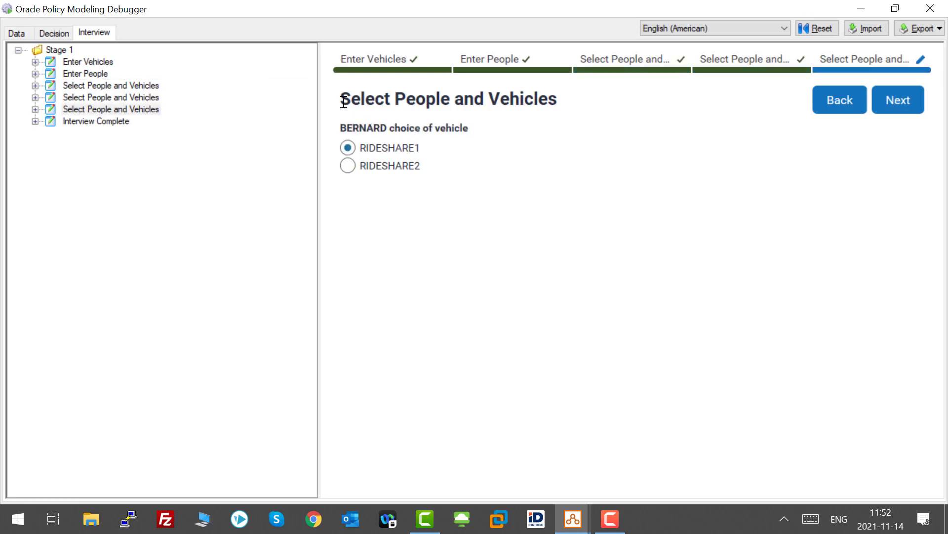
Step: Make the person placeholder in the relationship control's label possessive, so it reads "%person%'s choice of vehicle"
{"action": "left_click", "coordinate": [861, 8]}
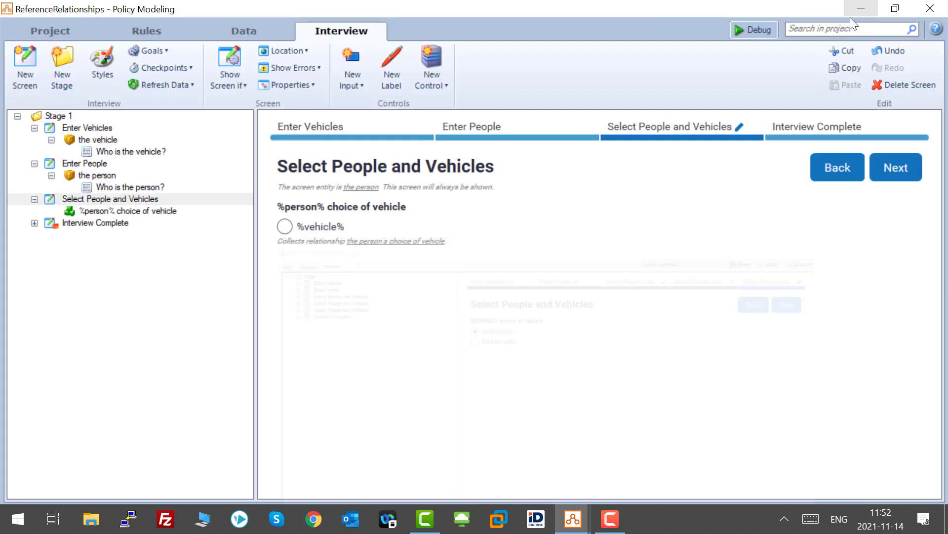
{"action": "left_click", "coordinate": [332, 203]}
{"action": "left_click", "coordinate": [331, 203]}
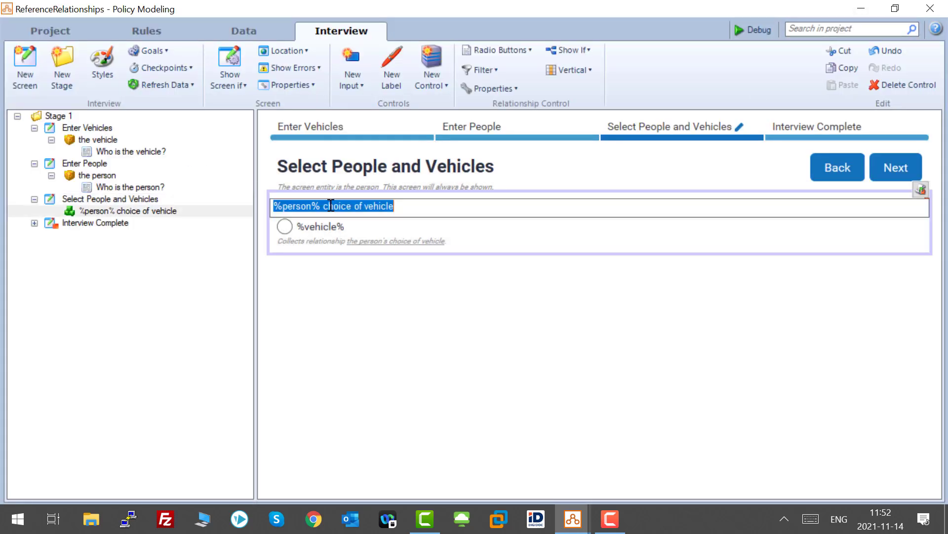
{"action": "left_click", "coordinate": [324, 206]}
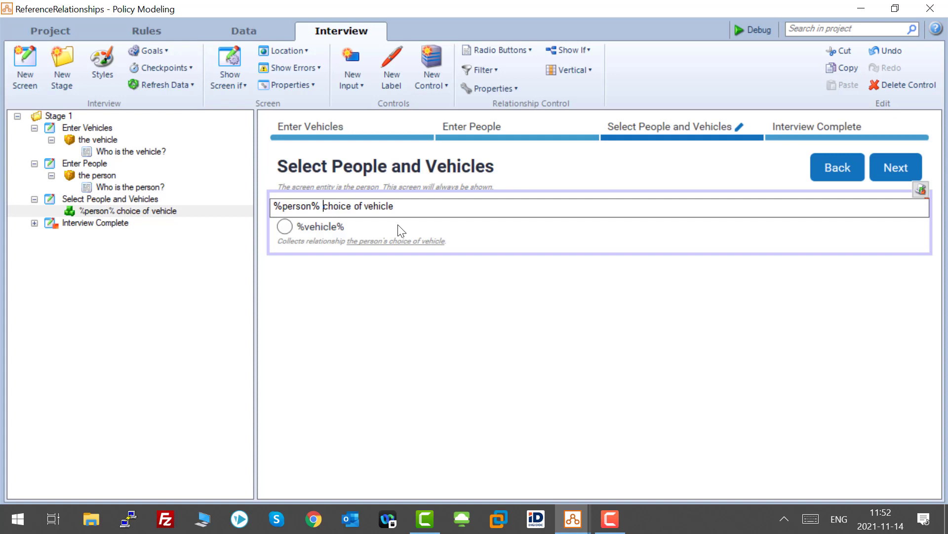
{"action": "key", "text": "Left"}
{"action": "type", "text": "'s"}
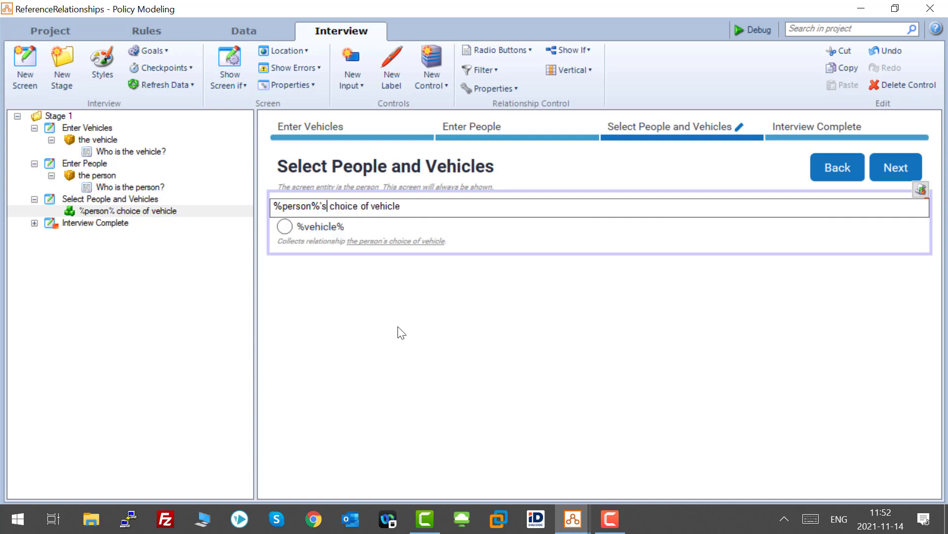
{"action": "left_click", "coordinate": [399, 331]}
Step: Debug the interview with the possessive label and check the first person's Select People and Vehicles screen
{"action": "left_click", "coordinate": [740, 31]}
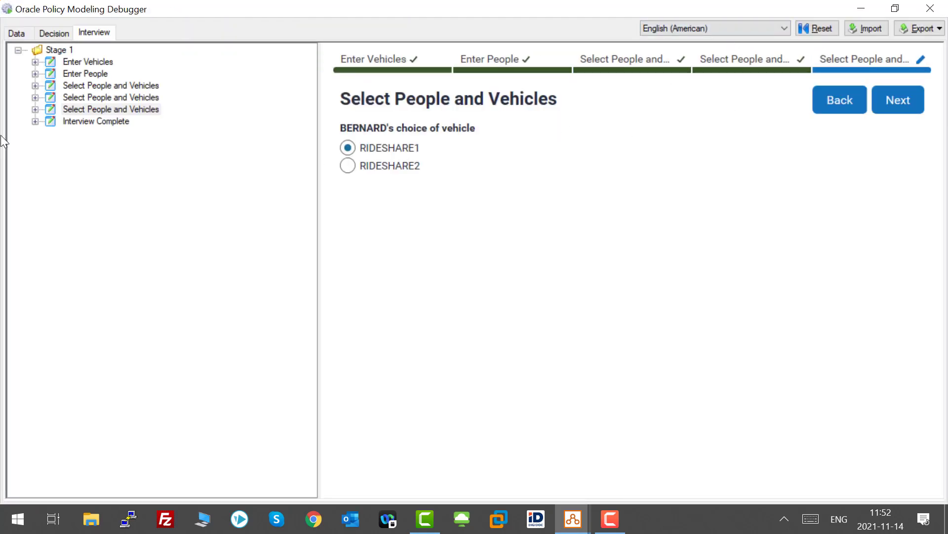
{"action": "left_click", "coordinate": [106, 85]}
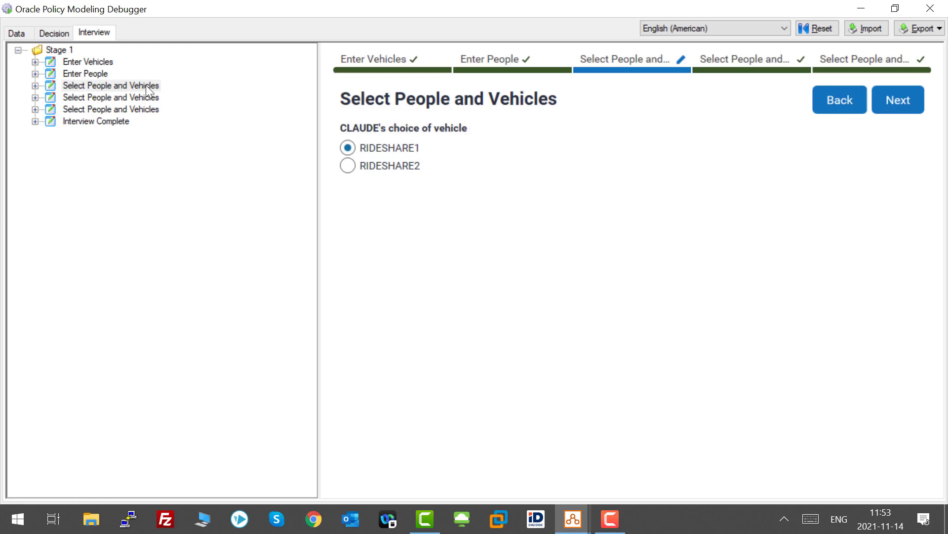
{"action": "mouse_move", "coordinate": [157, 114]}
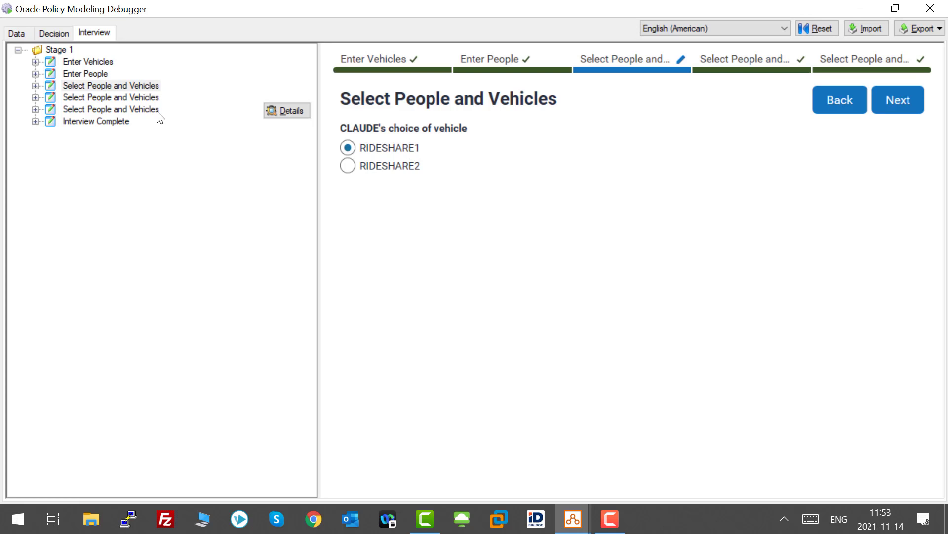
{"action": "left_click", "coordinate": [612, 520]}
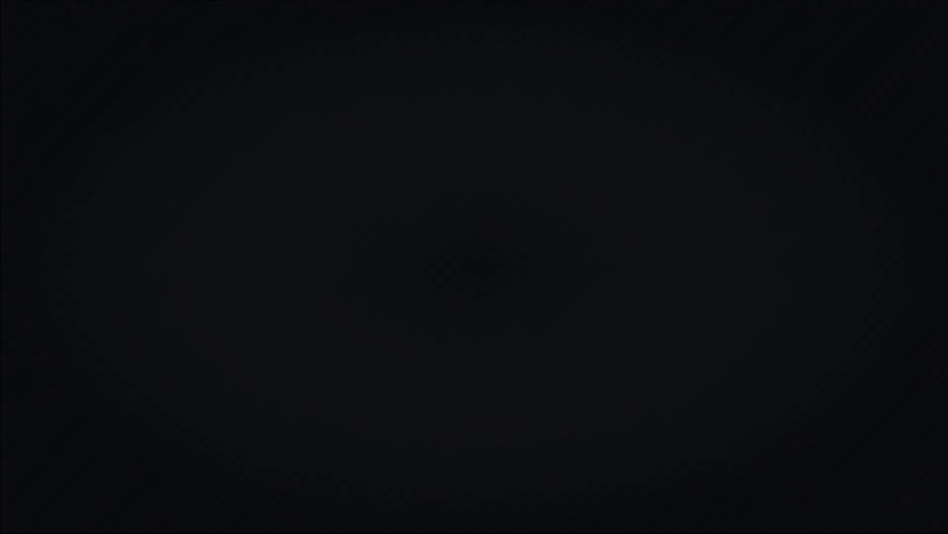